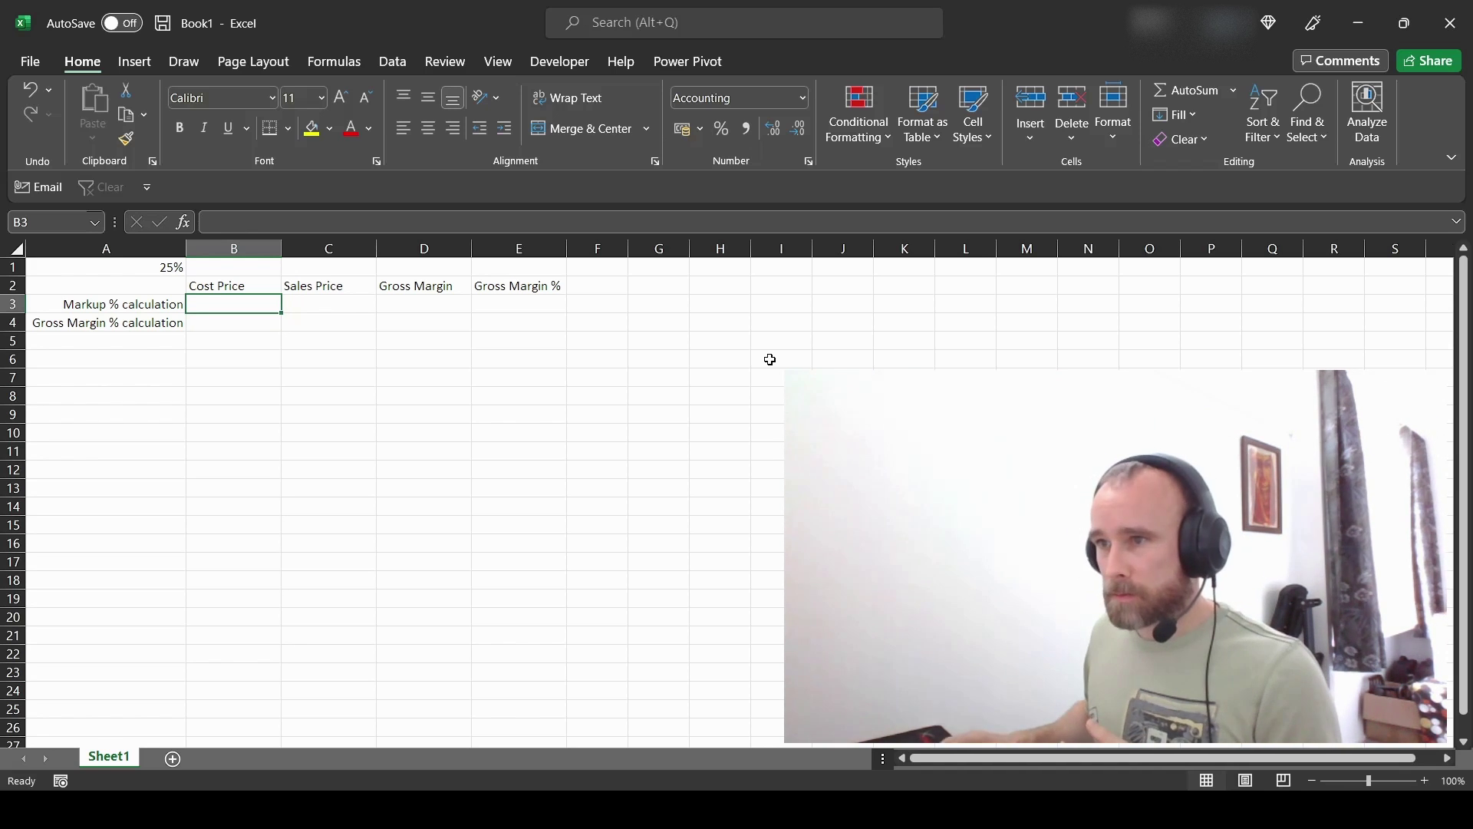
# Step: Enter a cost price of 100 in B3 and B4 for both the markup and gross margin rows
pyautogui.write('100')
pyautogui.press('Return')
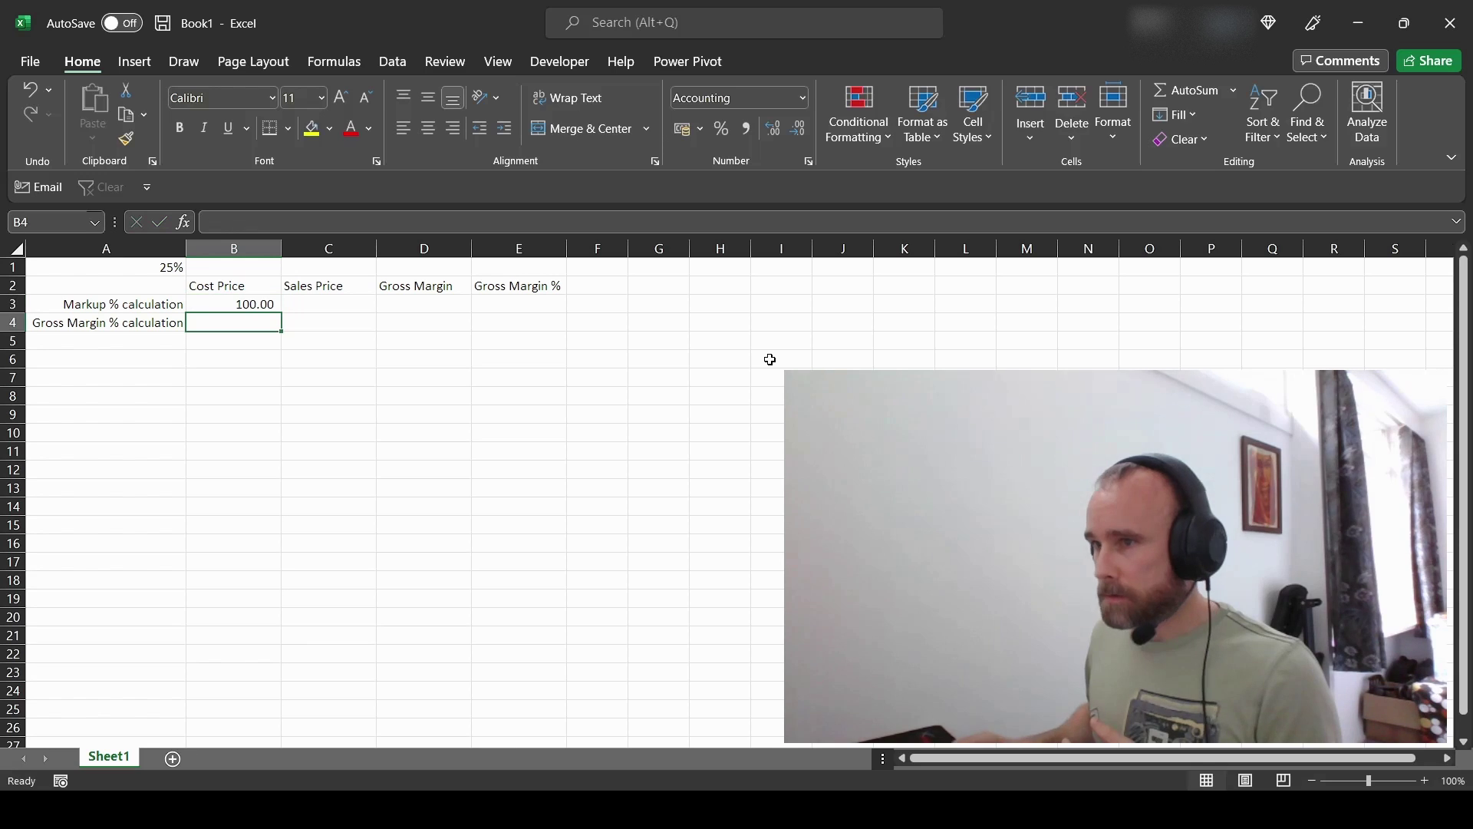
pyautogui.write('100')
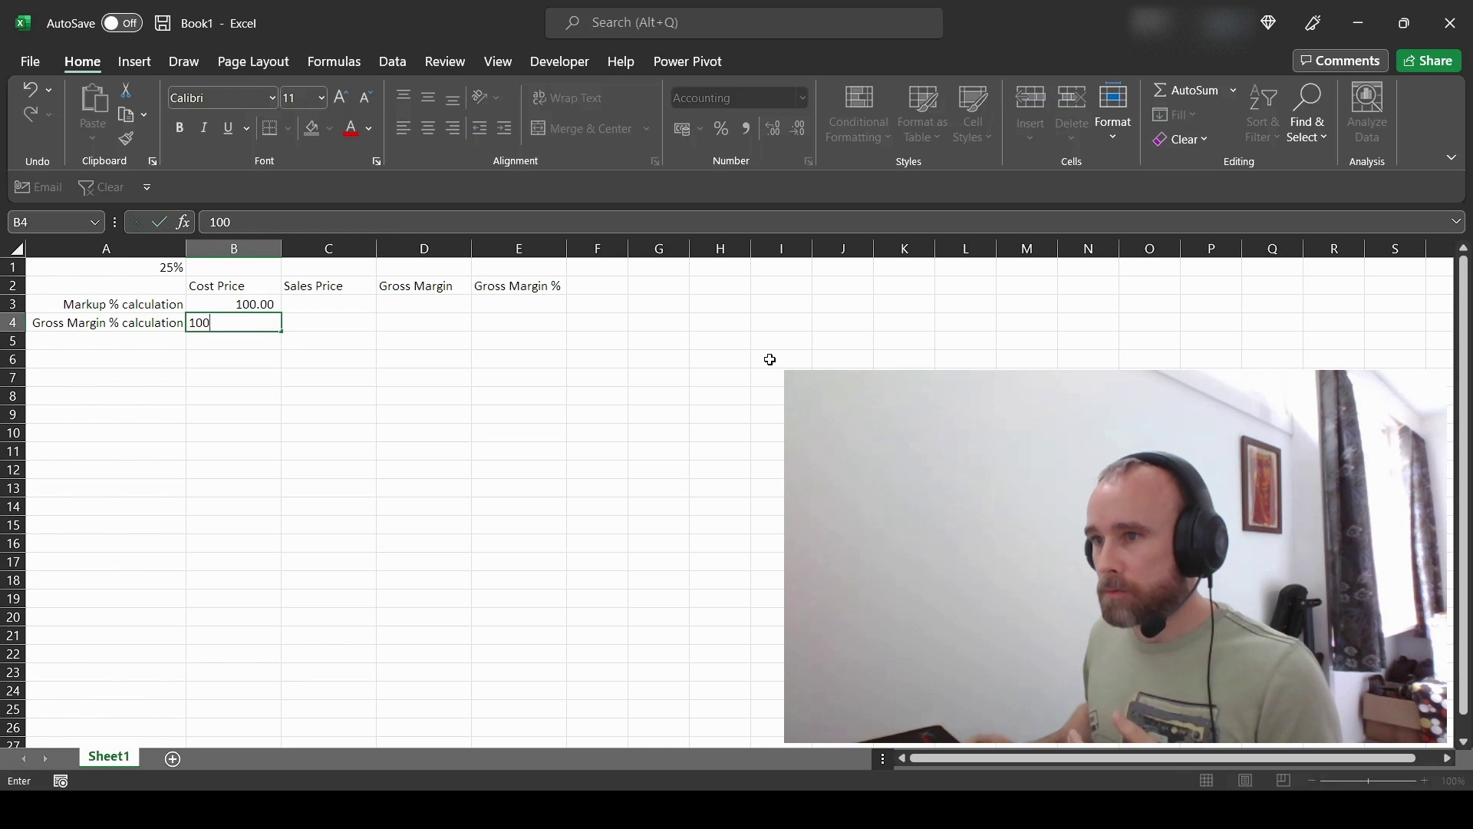
pyautogui.press('Return')
# Step: Calculate the markup-based sales price in C3 with the formula =B3*(1+A1)
pyautogui.press('Up')
pyautogui.press('Up')
pyautogui.press('Right')
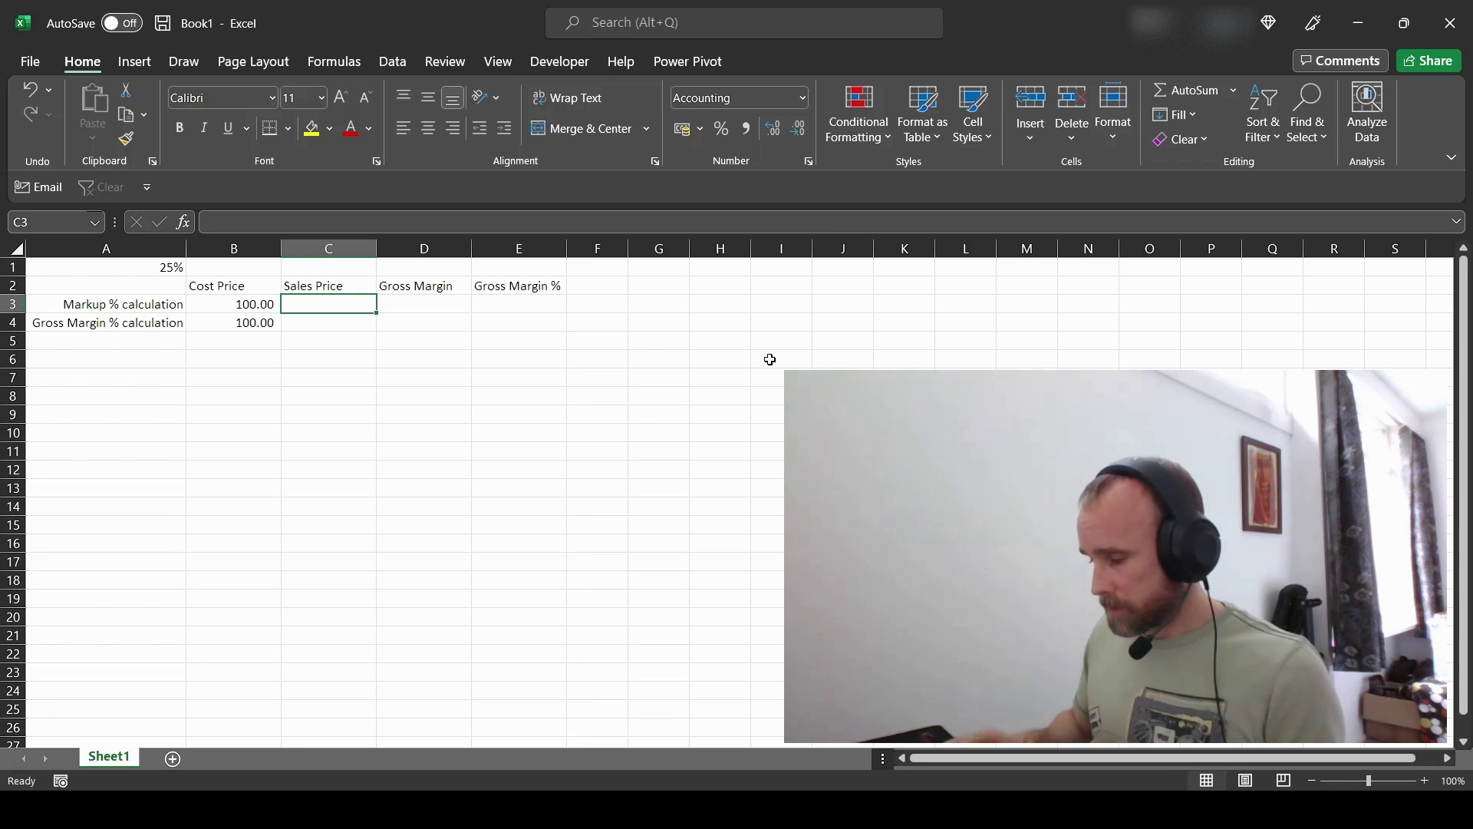
pyautogui.write('=')
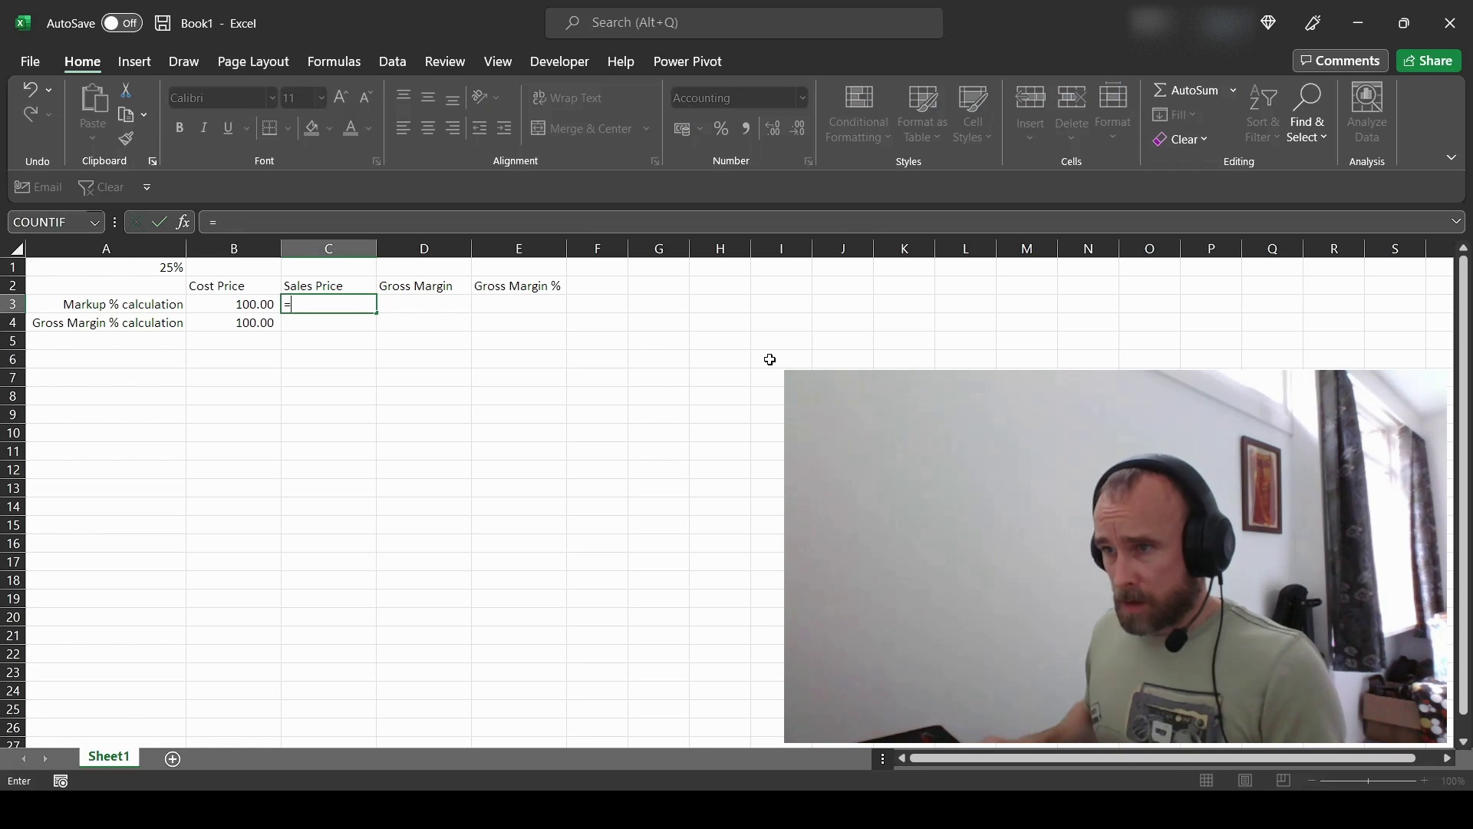
pyautogui.press('Left')
pyautogui.write('*')
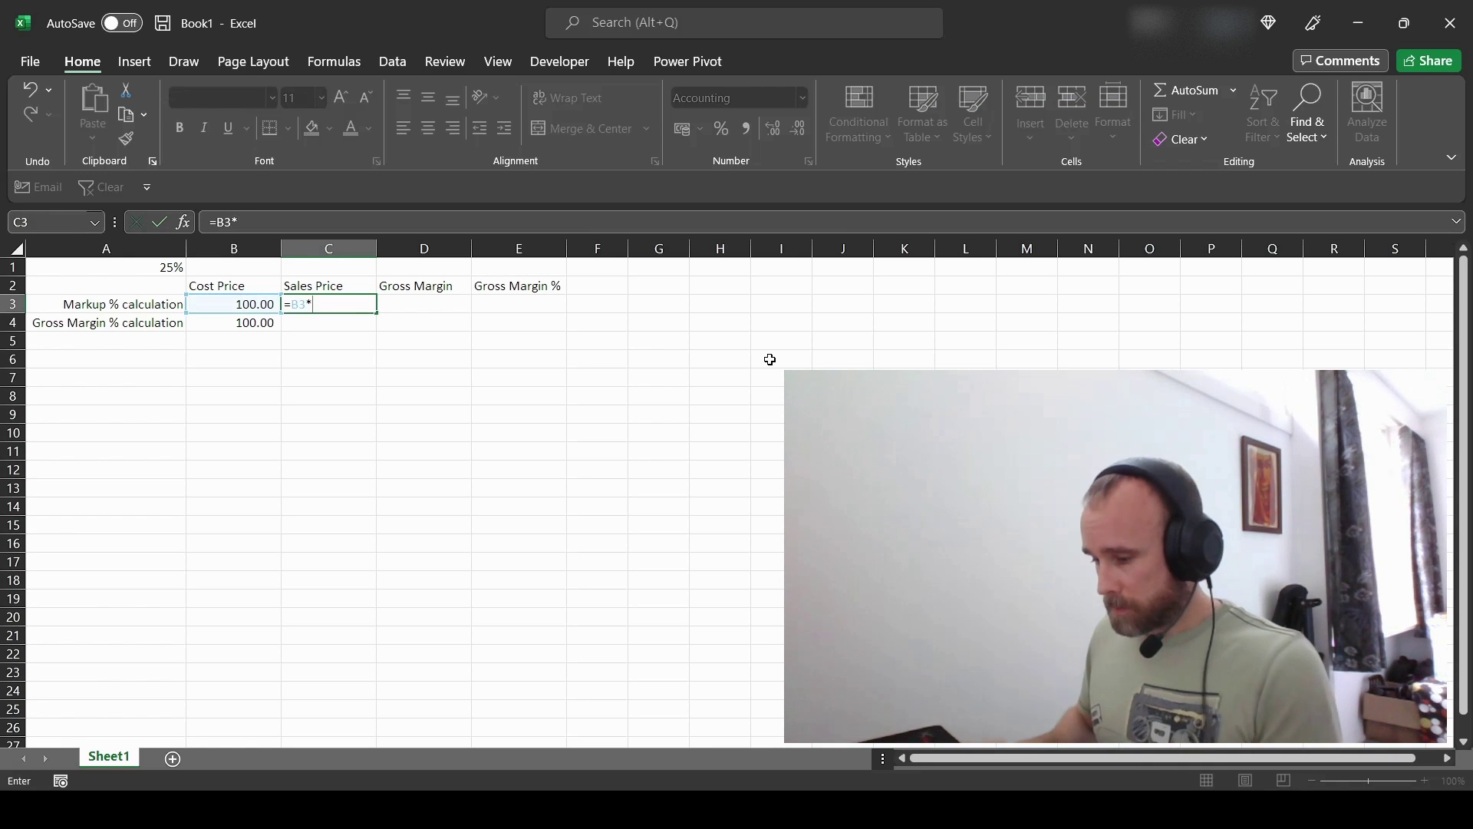
pyautogui.write('(1+')
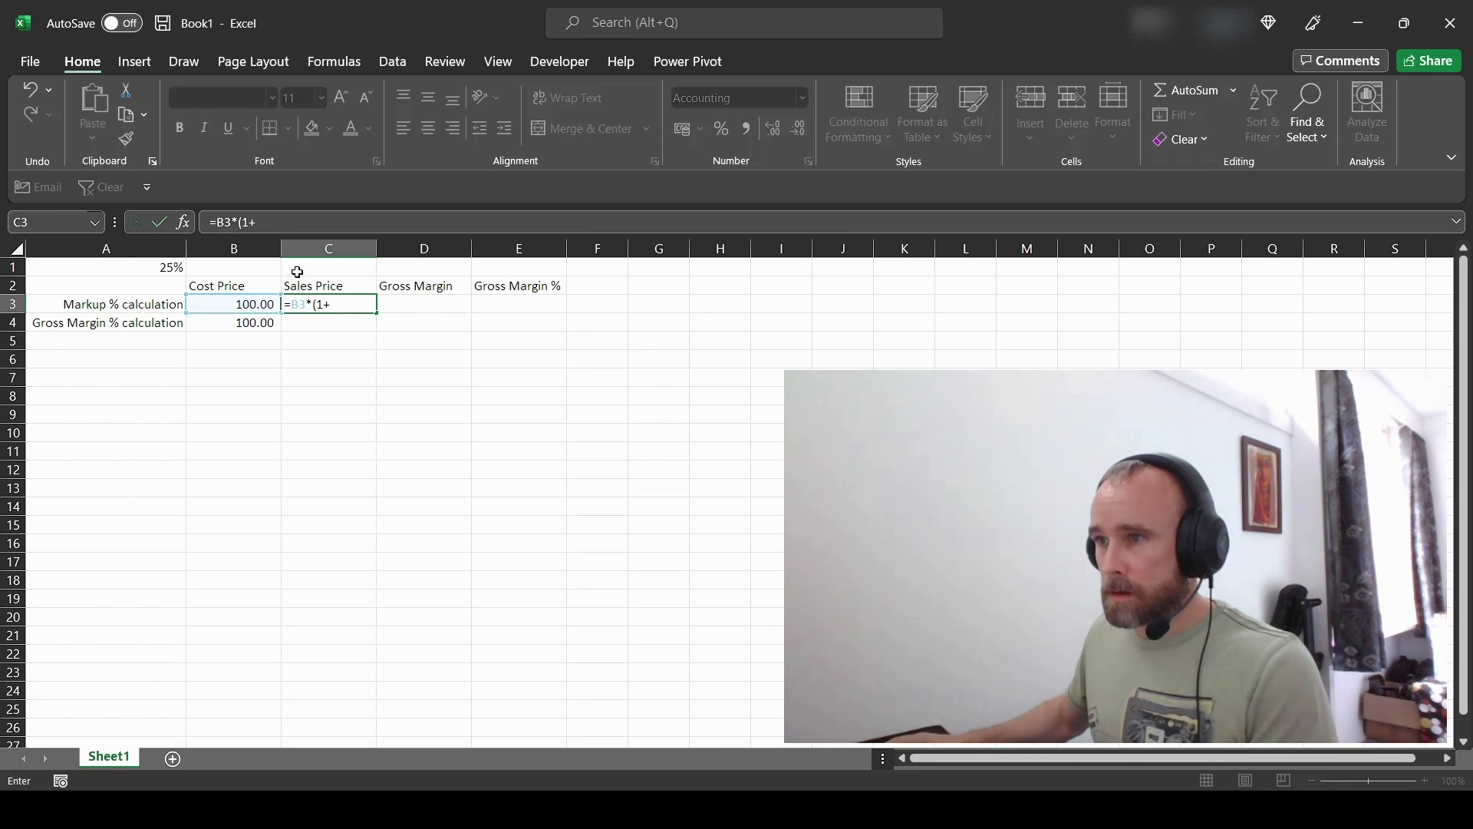
pyautogui.click(146, 266)
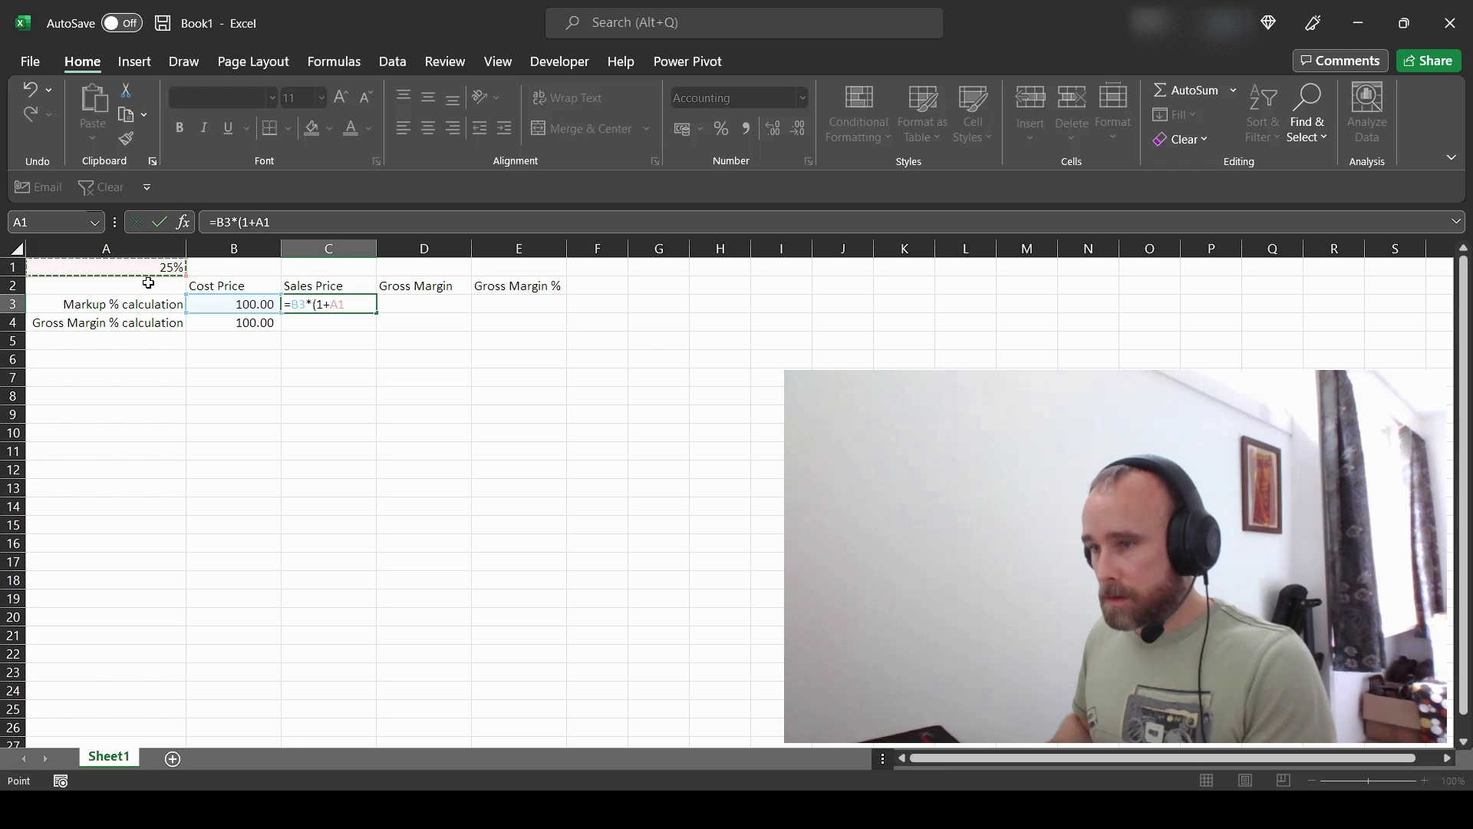
pyautogui.write(')')
pyautogui.press('Return')
pyautogui.press('Up')
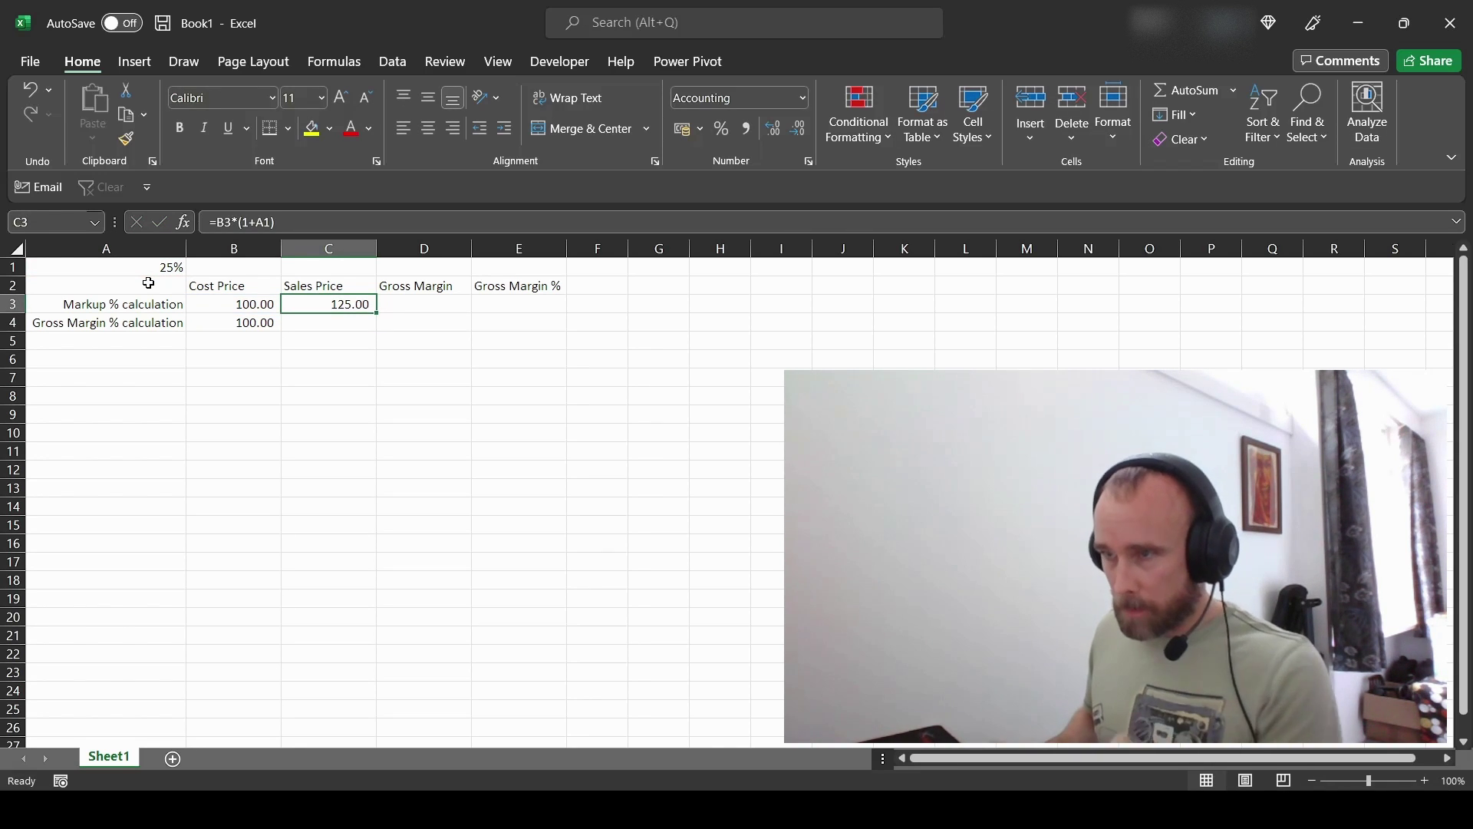
# Step: Calculate the gross-margin-based sales price in C4 with the formula =B4/(1-A1)
pyautogui.press('Down')
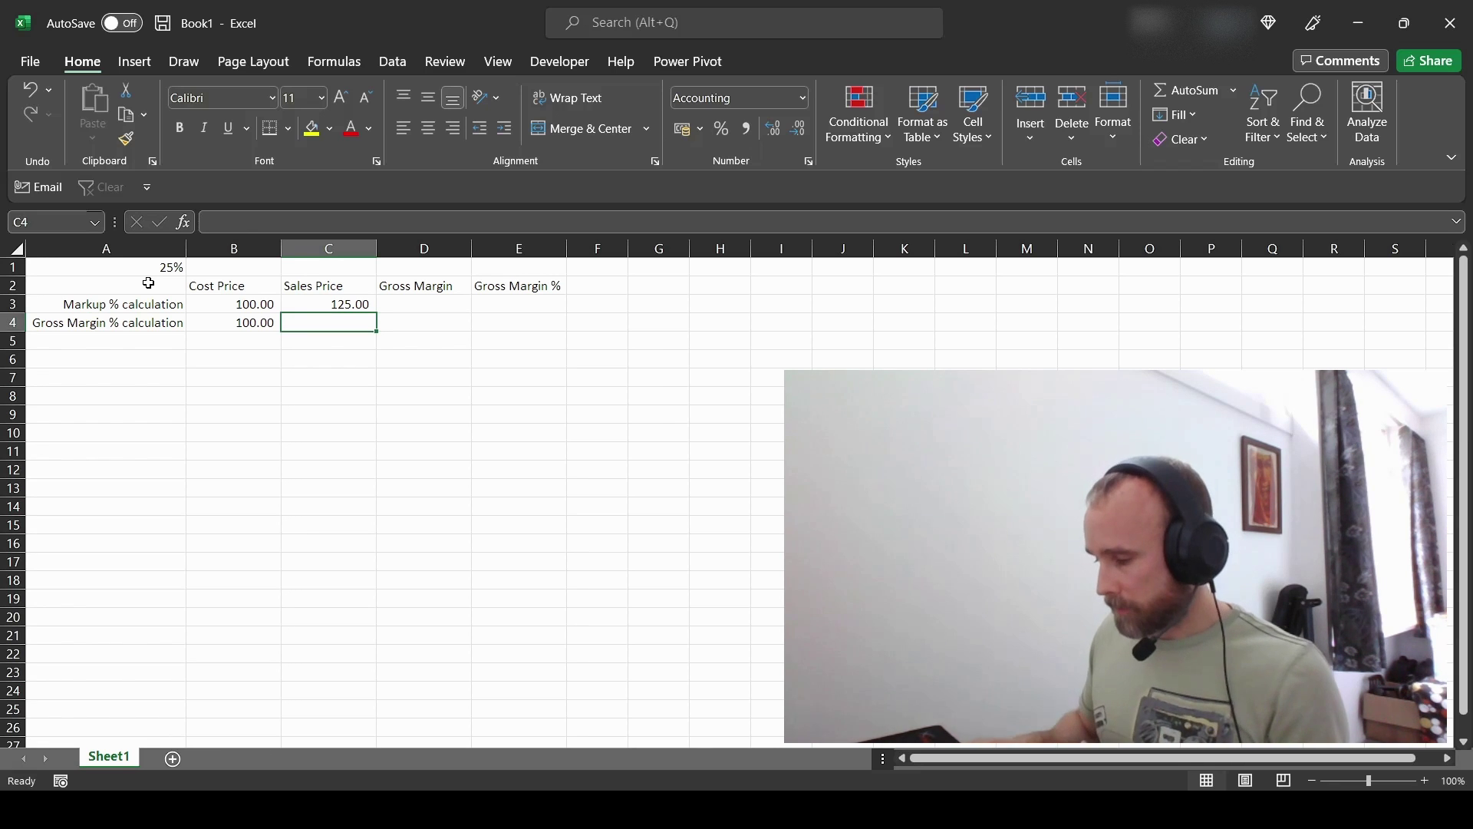
pyautogui.write('=')
pyautogui.press('Left')
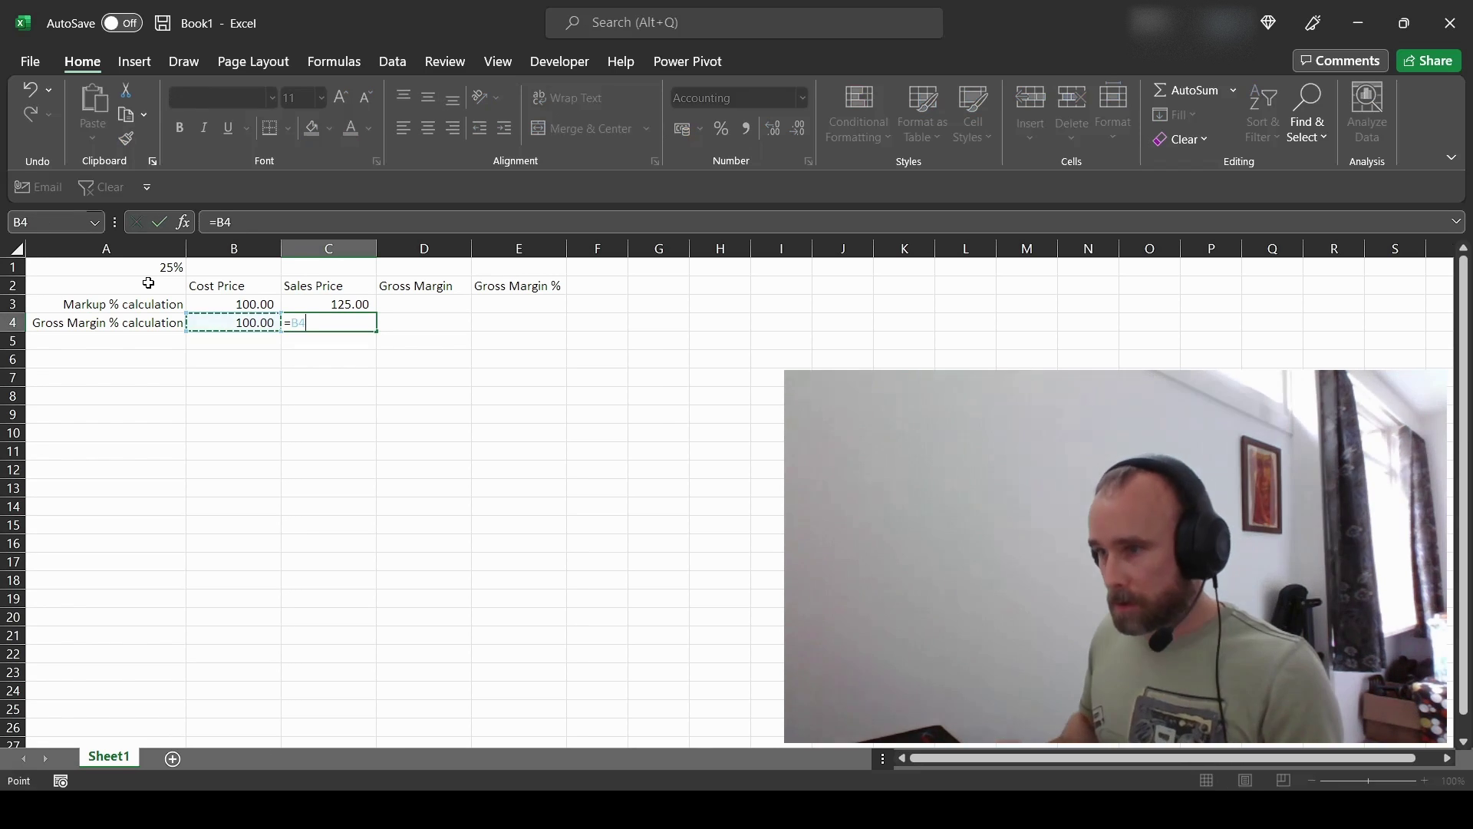
pyautogui.write('/')
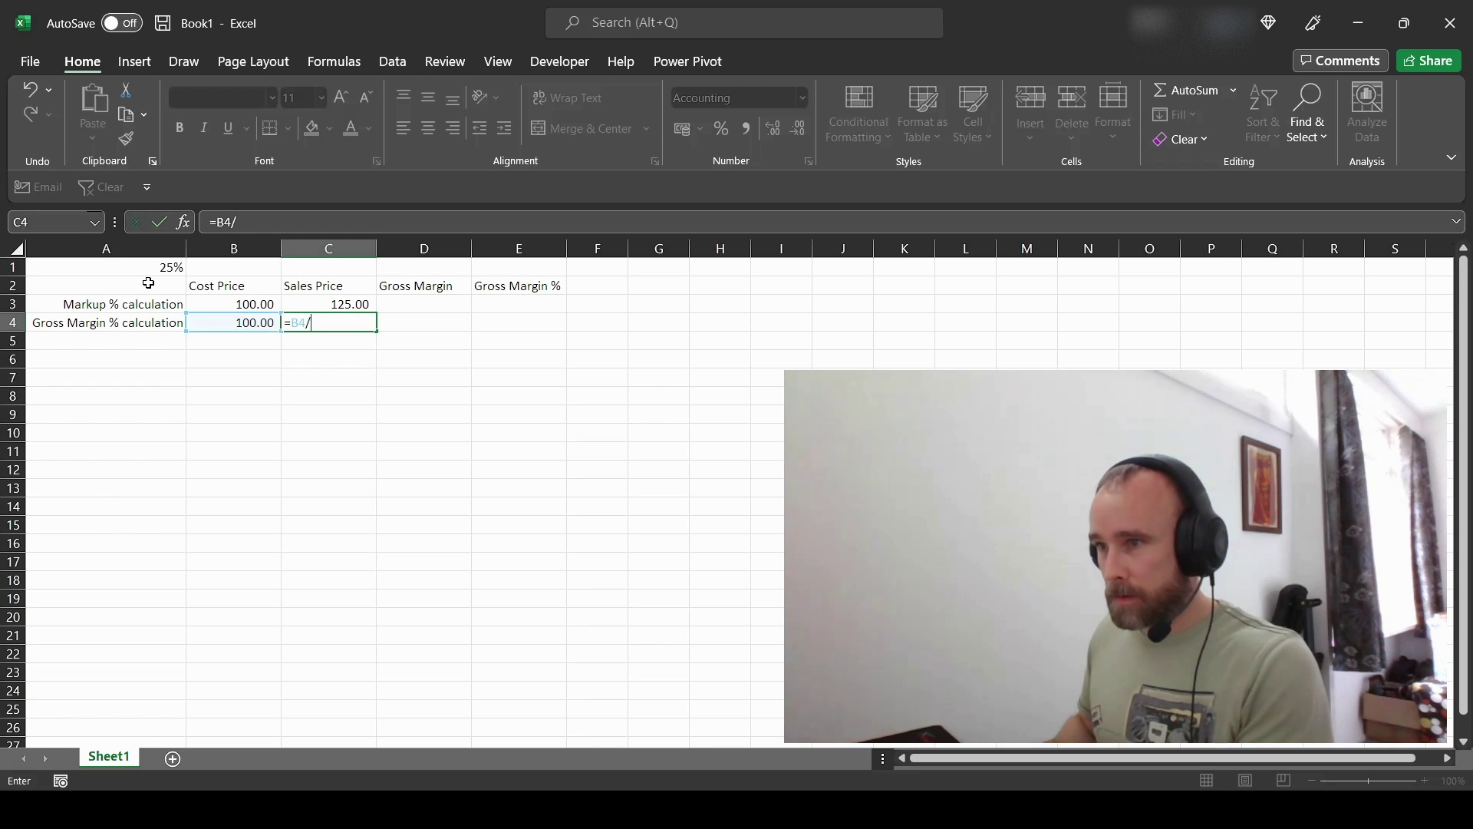
pyautogui.write('(1-')
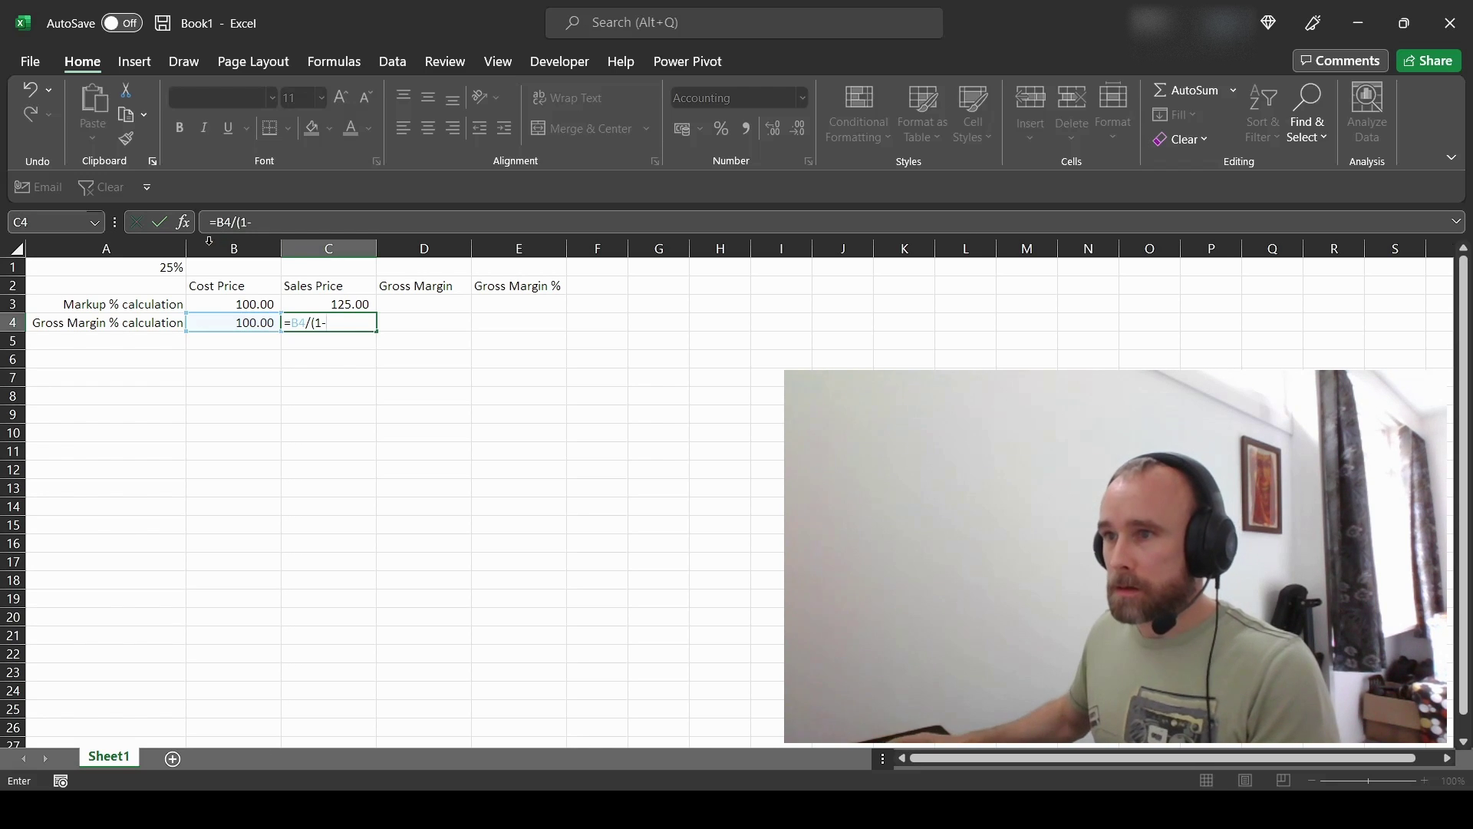
pyautogui.click(145, 268)
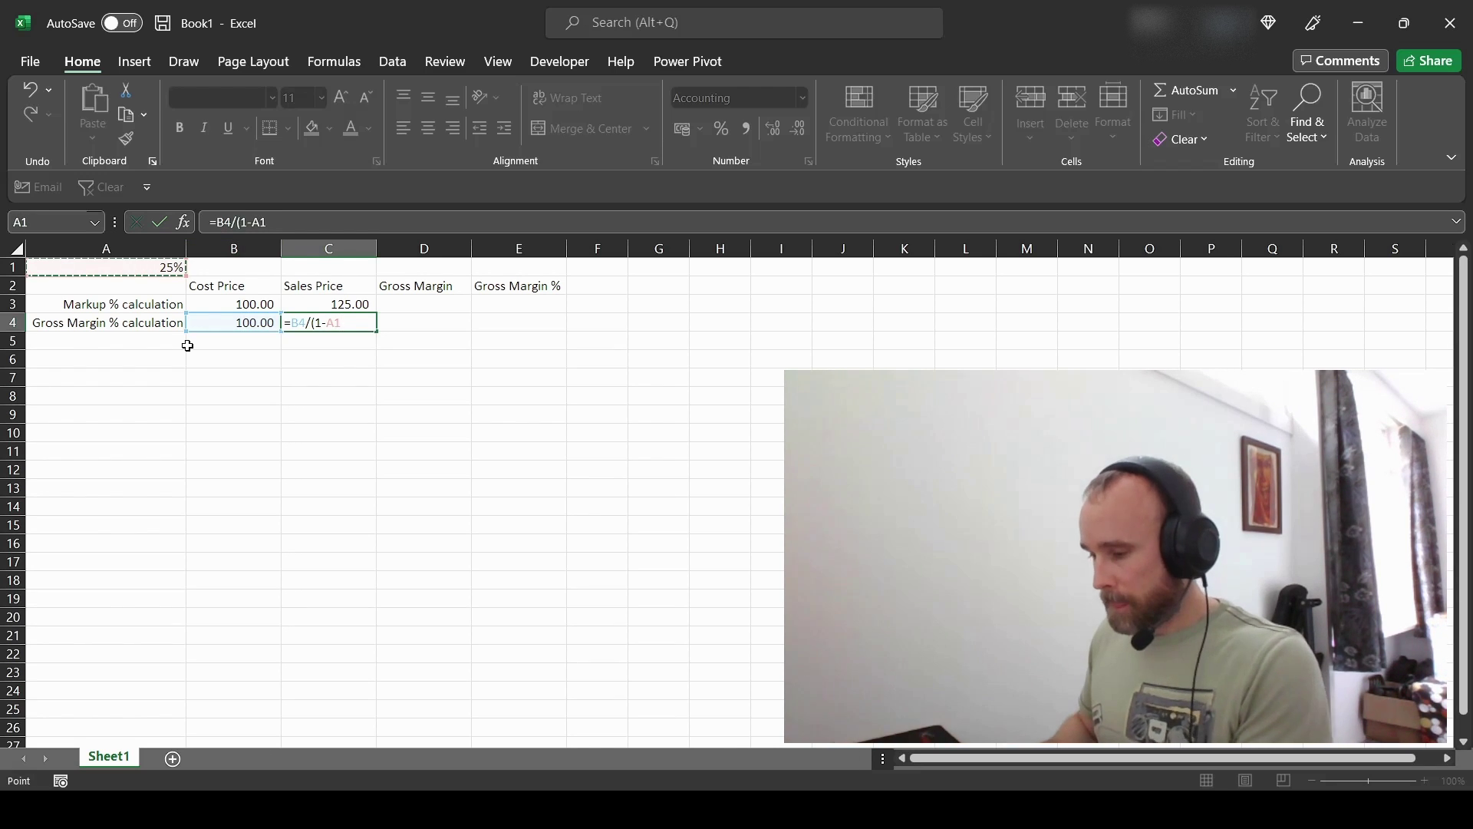
pyautogui.write(')')
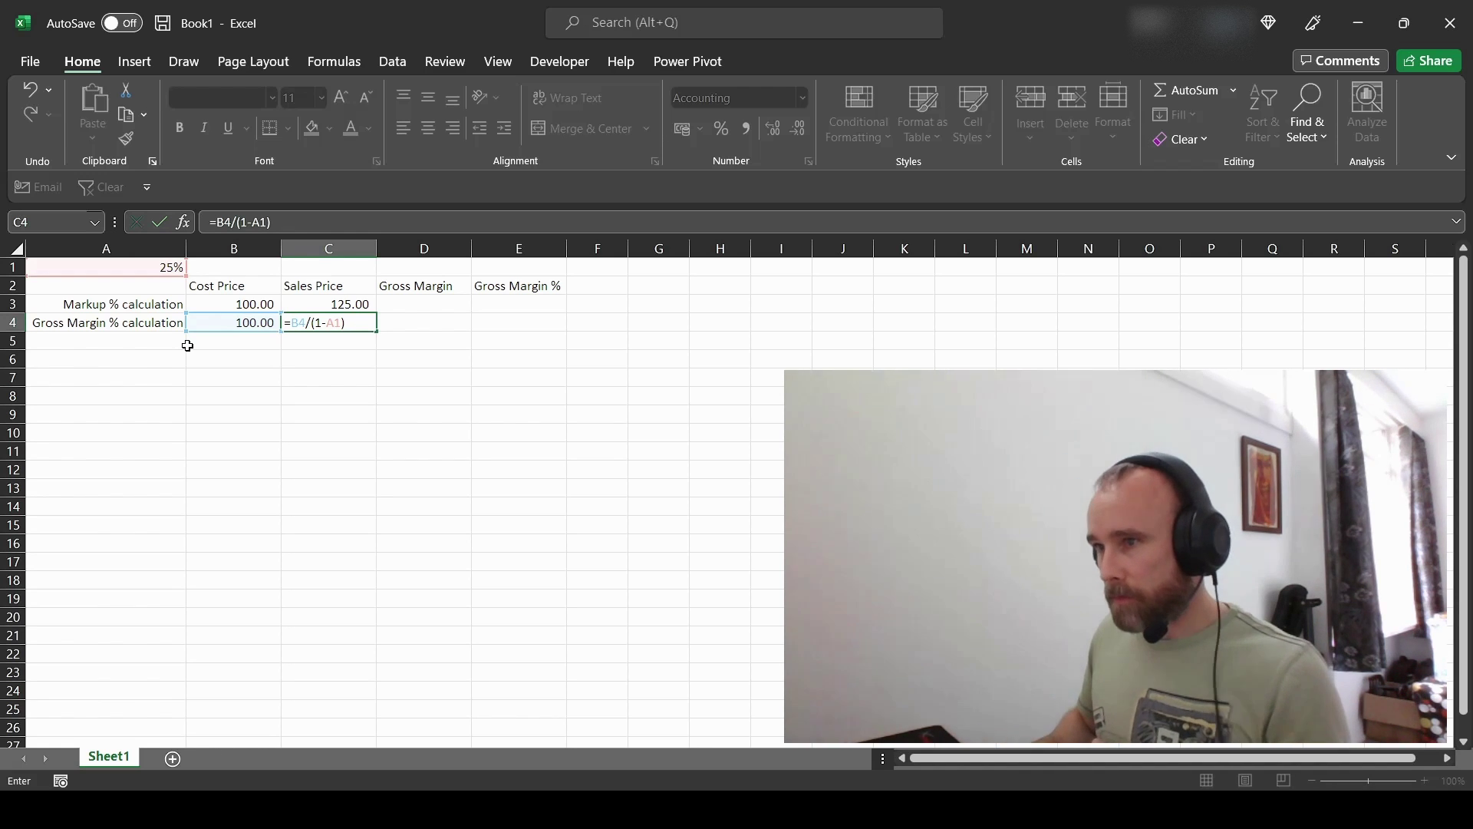
pyautogui.press('Return')
pyautogui.press('Up')
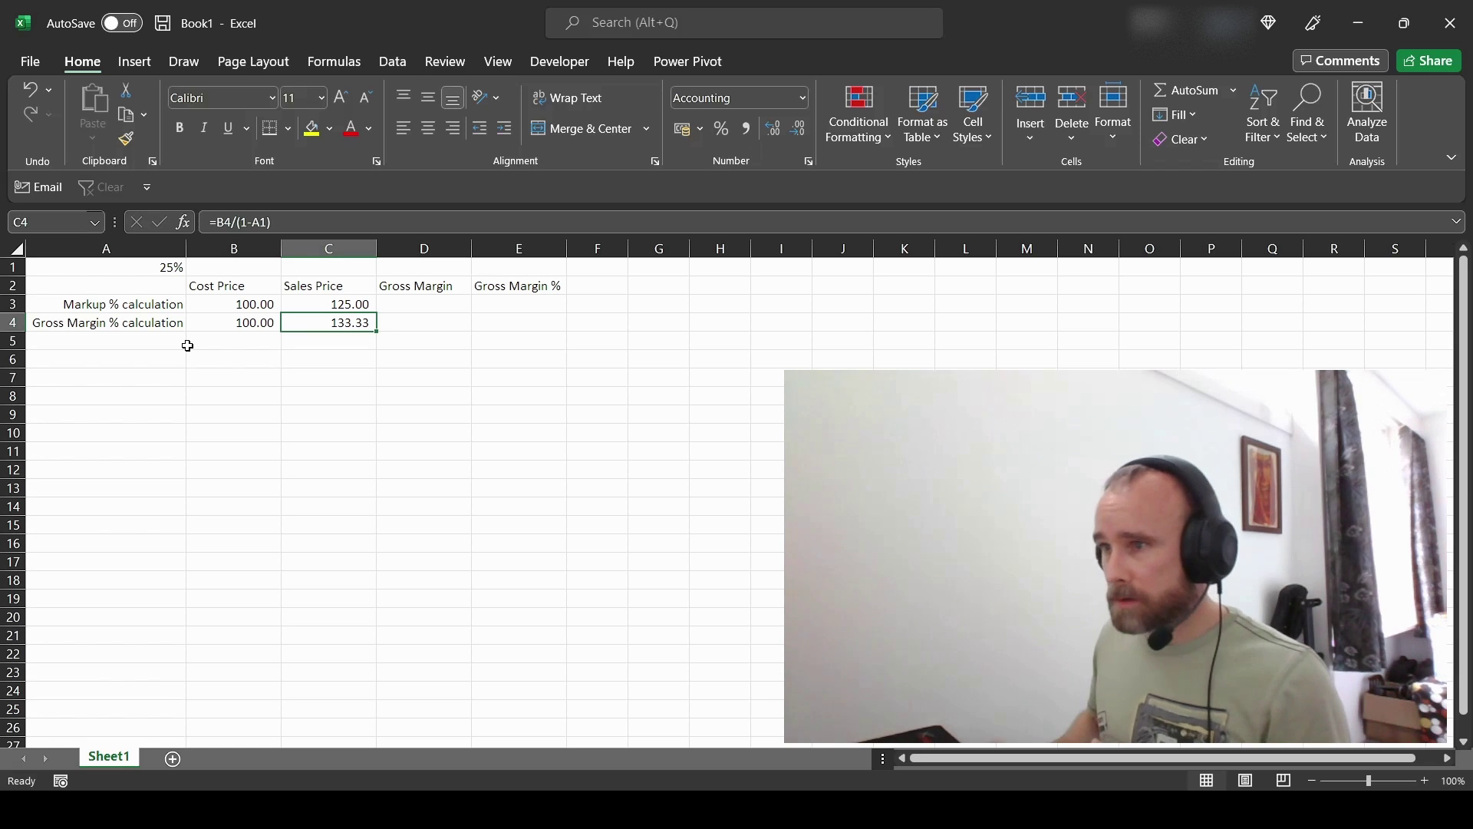
# Step: Calculate the markup row's gross margin in D3 with the formula =C3-B3
pyautogui.press('Right')
pyautogui.press('Up')
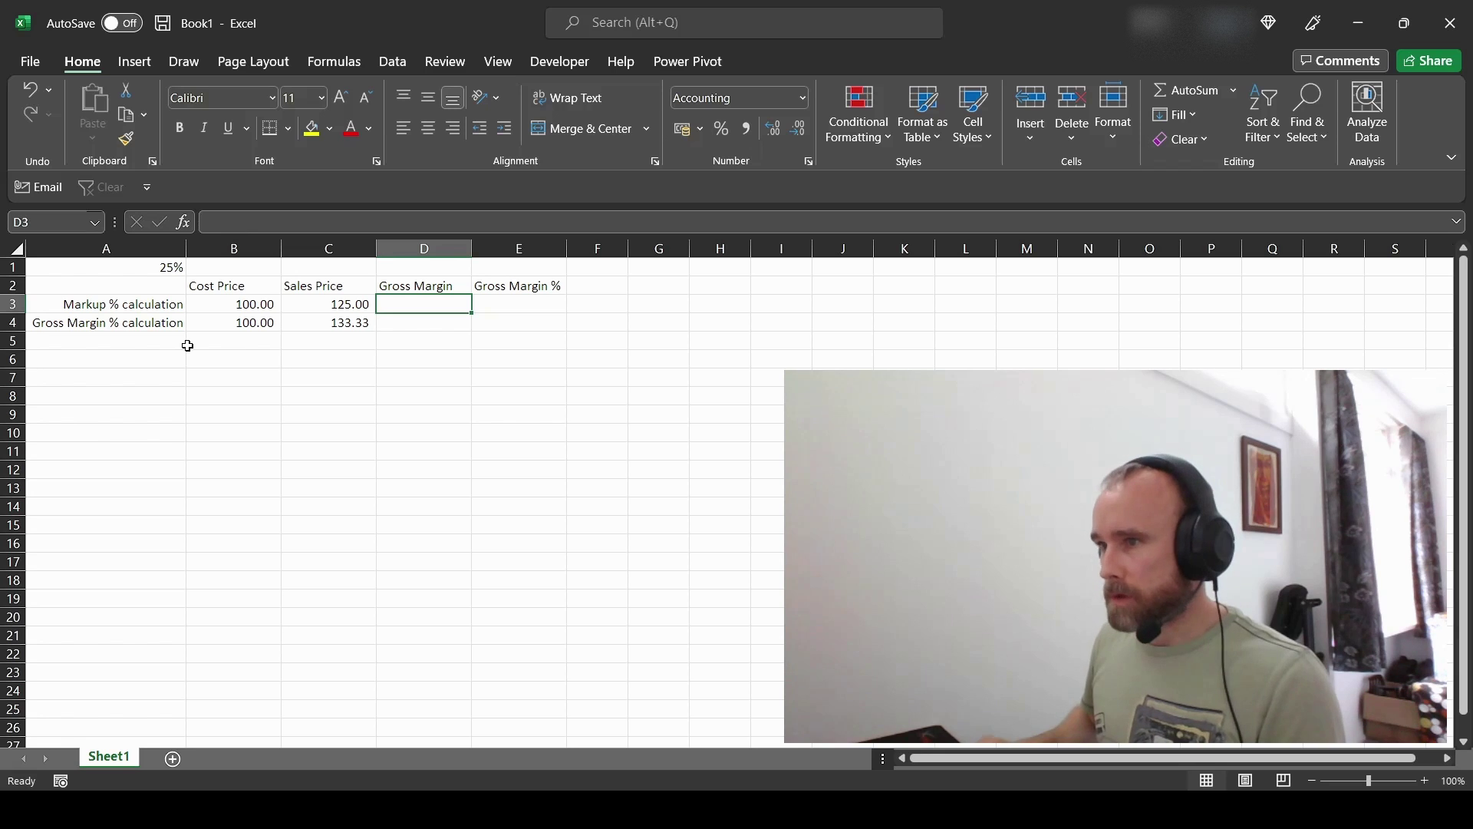
pyautogui.write('=')
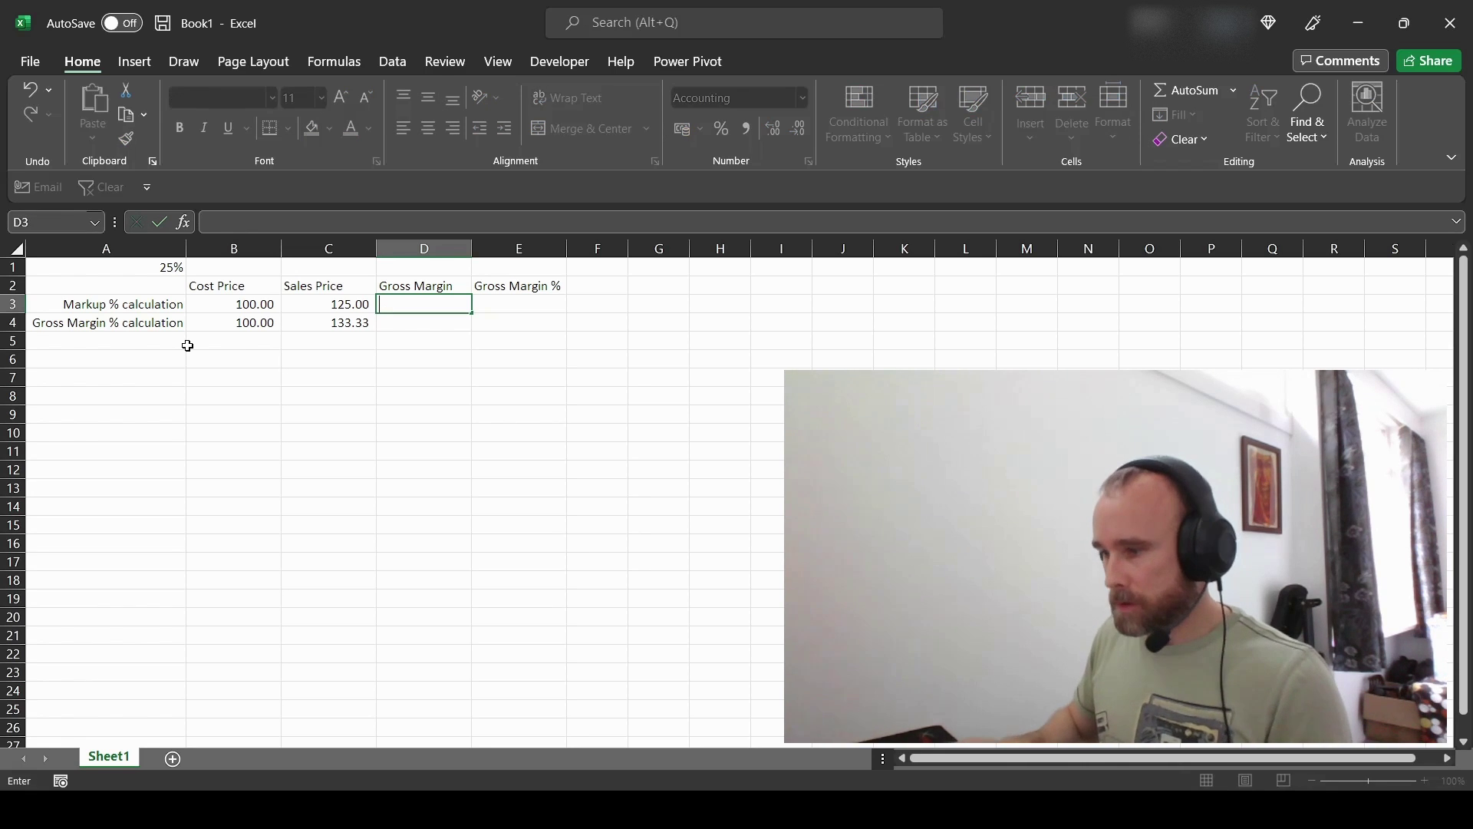
pyautogui.press('Left')
pyautogui.write('-')
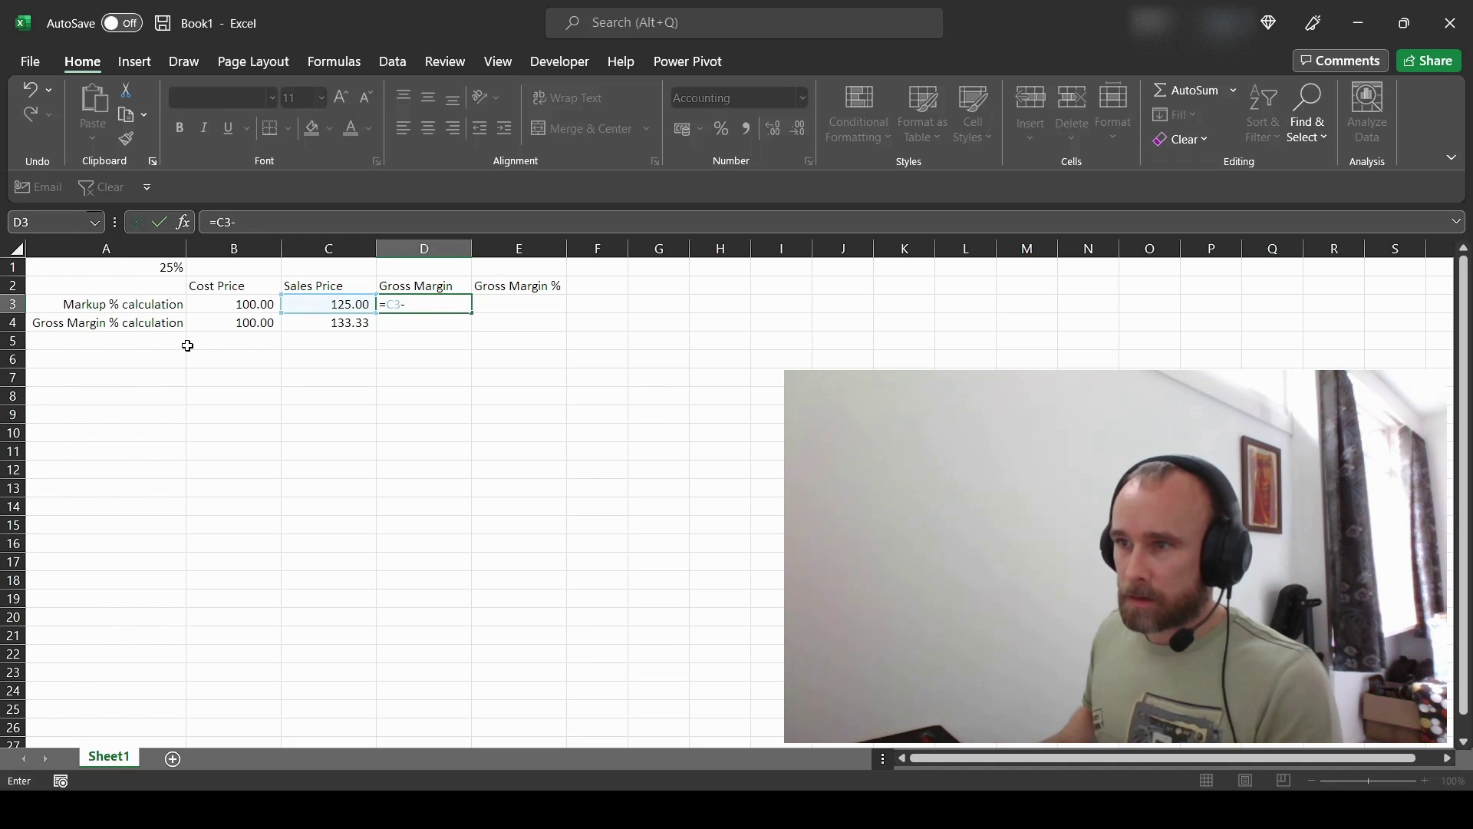
pyautogui.press('Left')
pyautogui.press('Left')
pyautogui.press('Return')
pyautogui.press('Up')
pyautogui.press('Right')
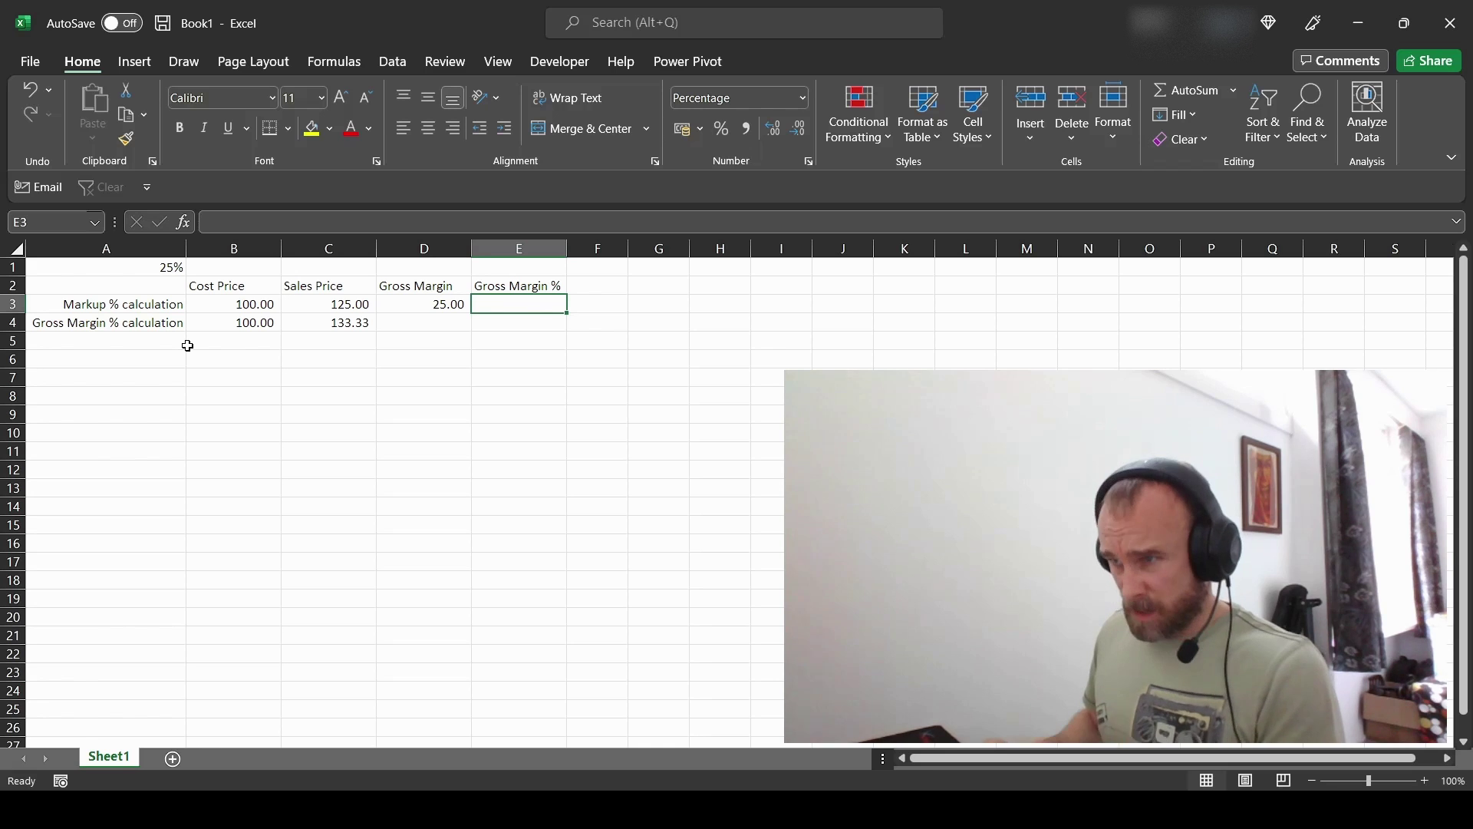
pyautogui.press('Left')
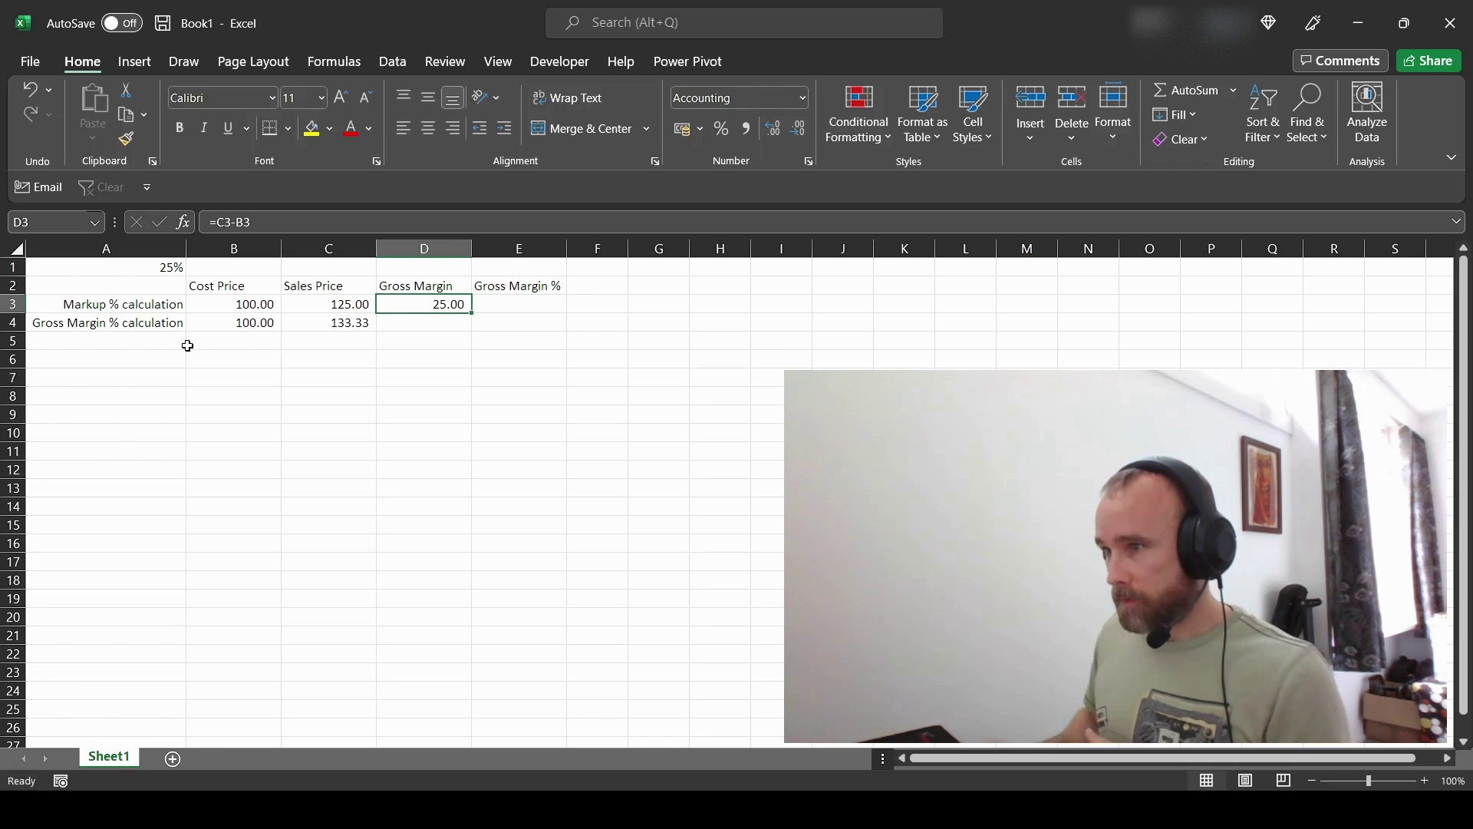
# Step: Calculate the markup row's gross margin percentage in E3 with the formula =D3/C3
pyautogui.press('Right')
pyautogui.write('=')
pyautogui.press('Left')
pyautogui.write('/')
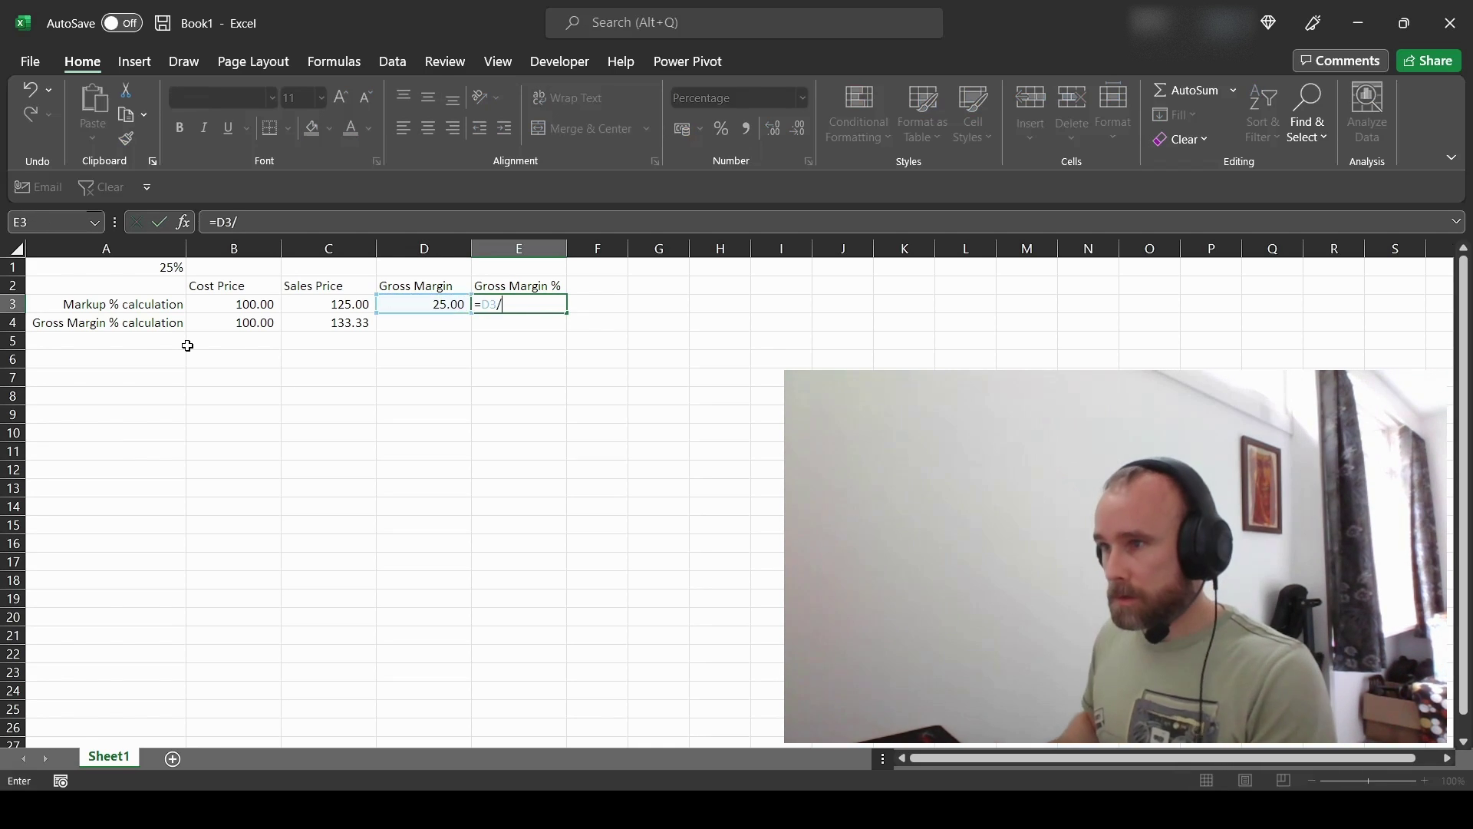
pyautogui.press('Left')
pyautogui.press('Left')
pyautogui.press('Return')
# Step: Copy the gross margin and gross margin % formulas from D3:E3 into row 4
pyautogui.click(442, 296)
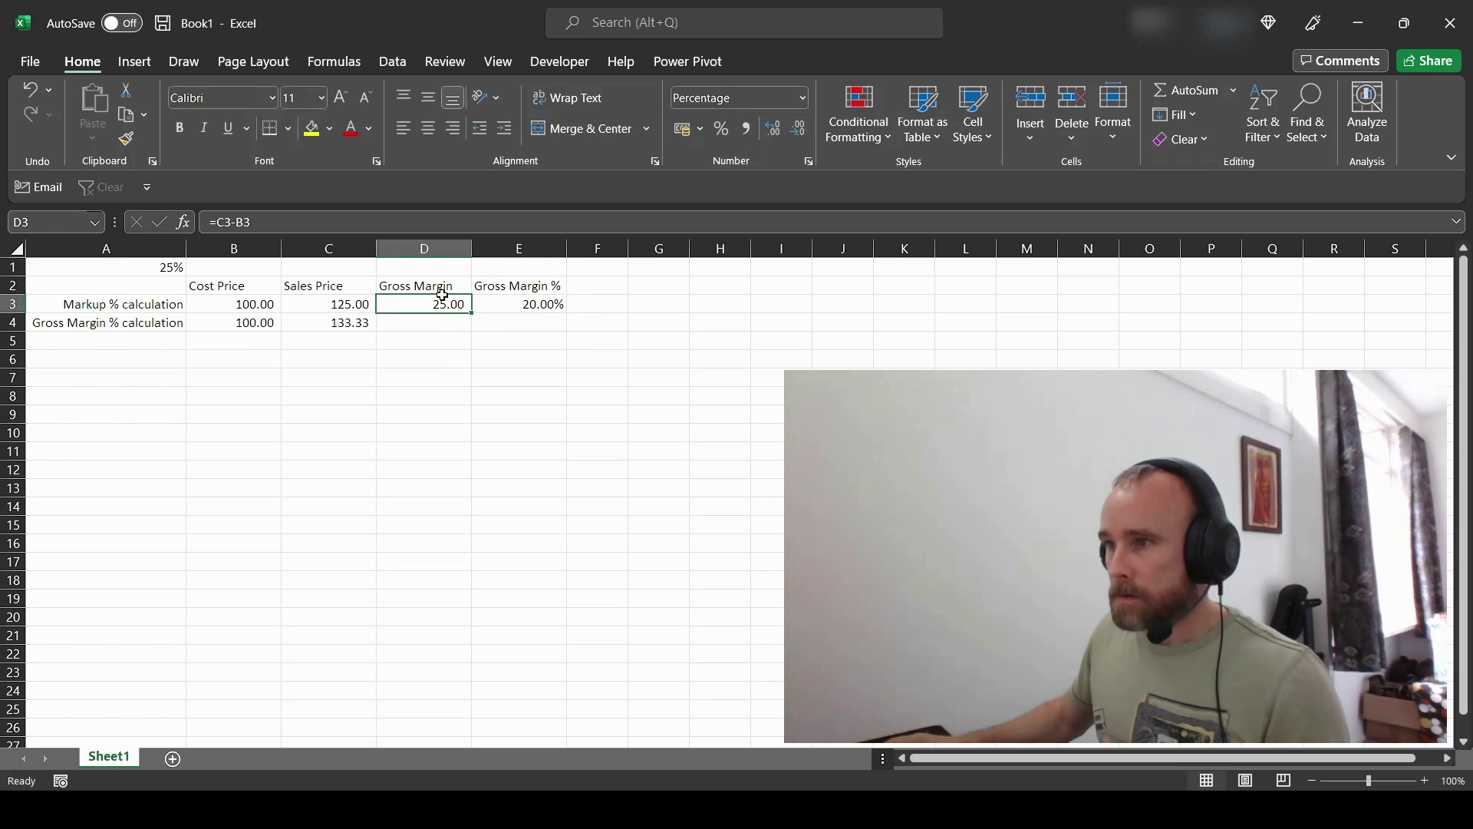
pyautogui.moveTo(443, 296); pyautogui.dragTo(536, 304)
pyautogui.hotkey('ctrl', 'c')
pyautogui.press('Down')
pyautogui.hotkey('ctrl', 'v')
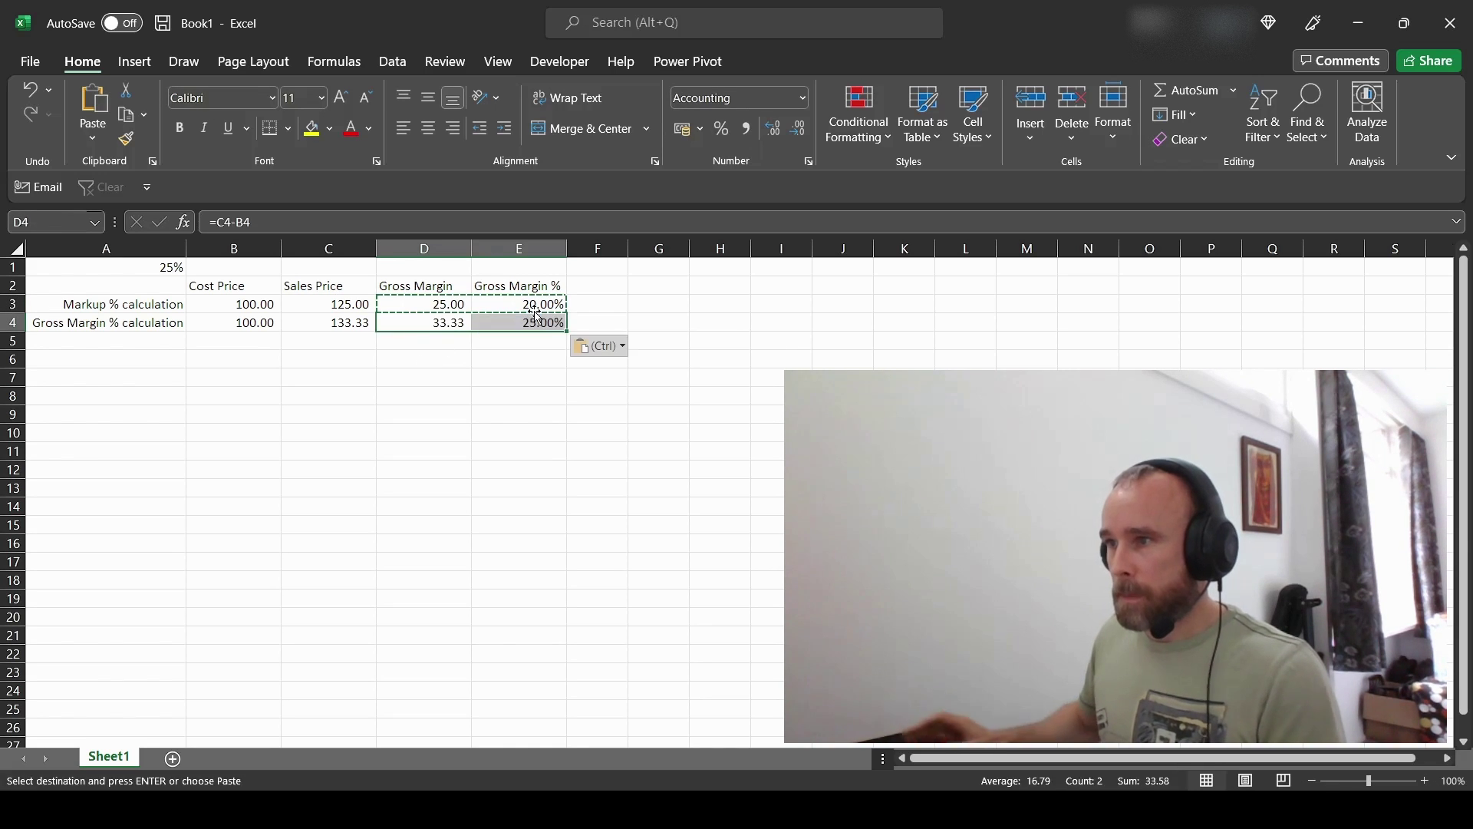
pyautogui.press('Escape')
pyautogui.click(520, 378)
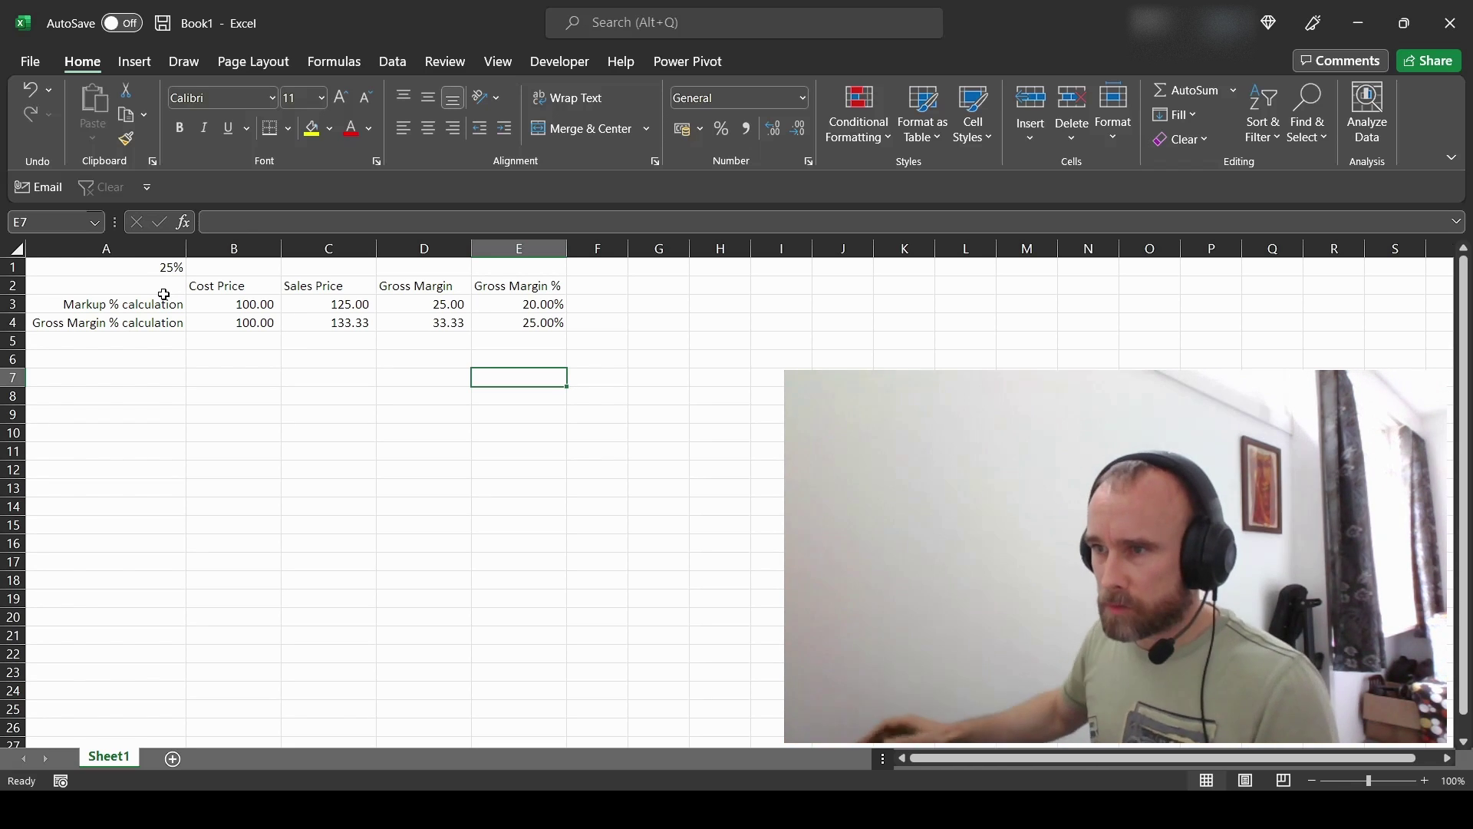
# Step: Test the pricing calculations by setting the percentage in A1 to 10% and then 40%
pyautogui.click(165, 267)
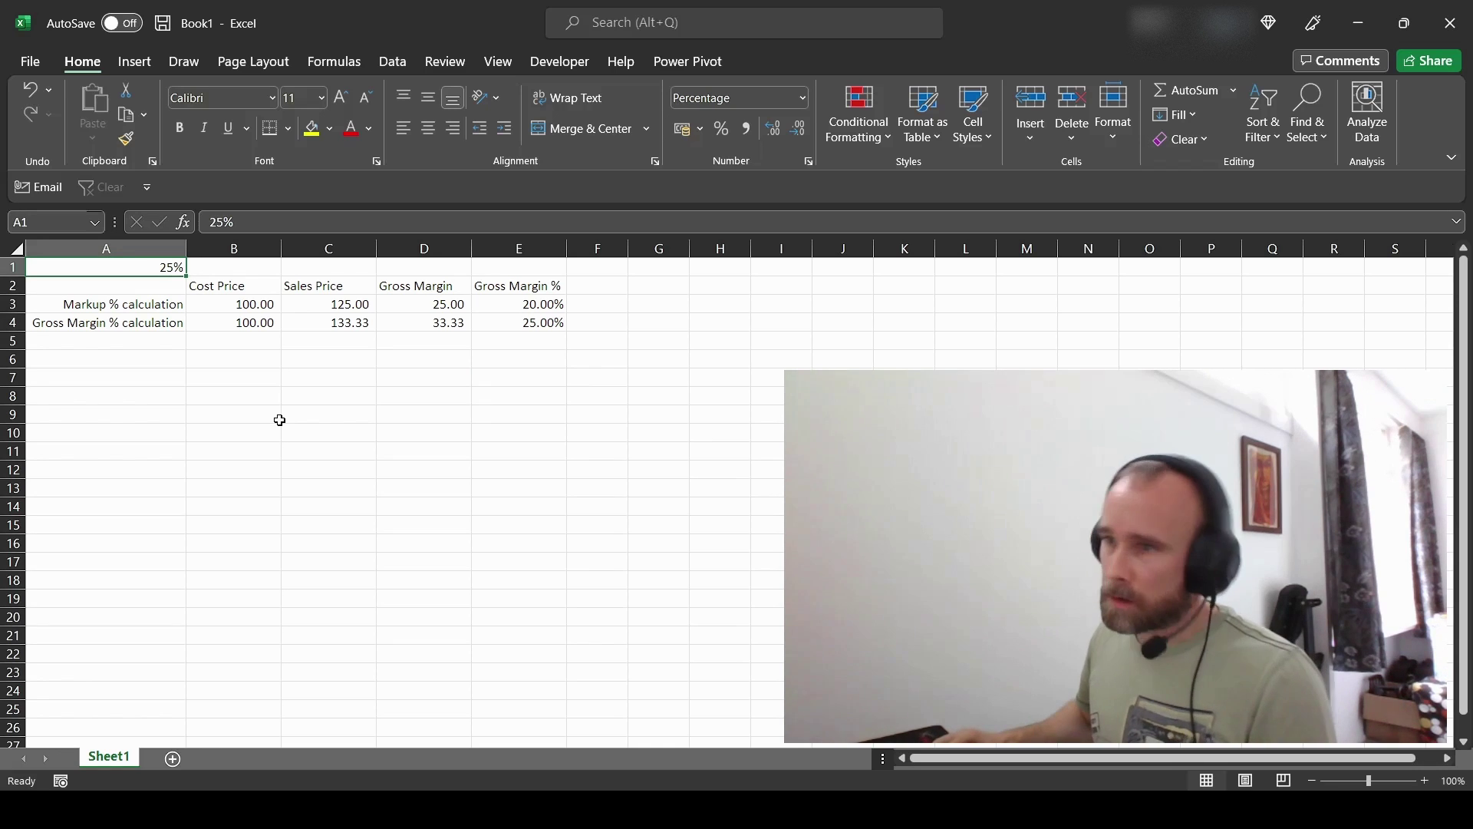
pyautogui.write('10')
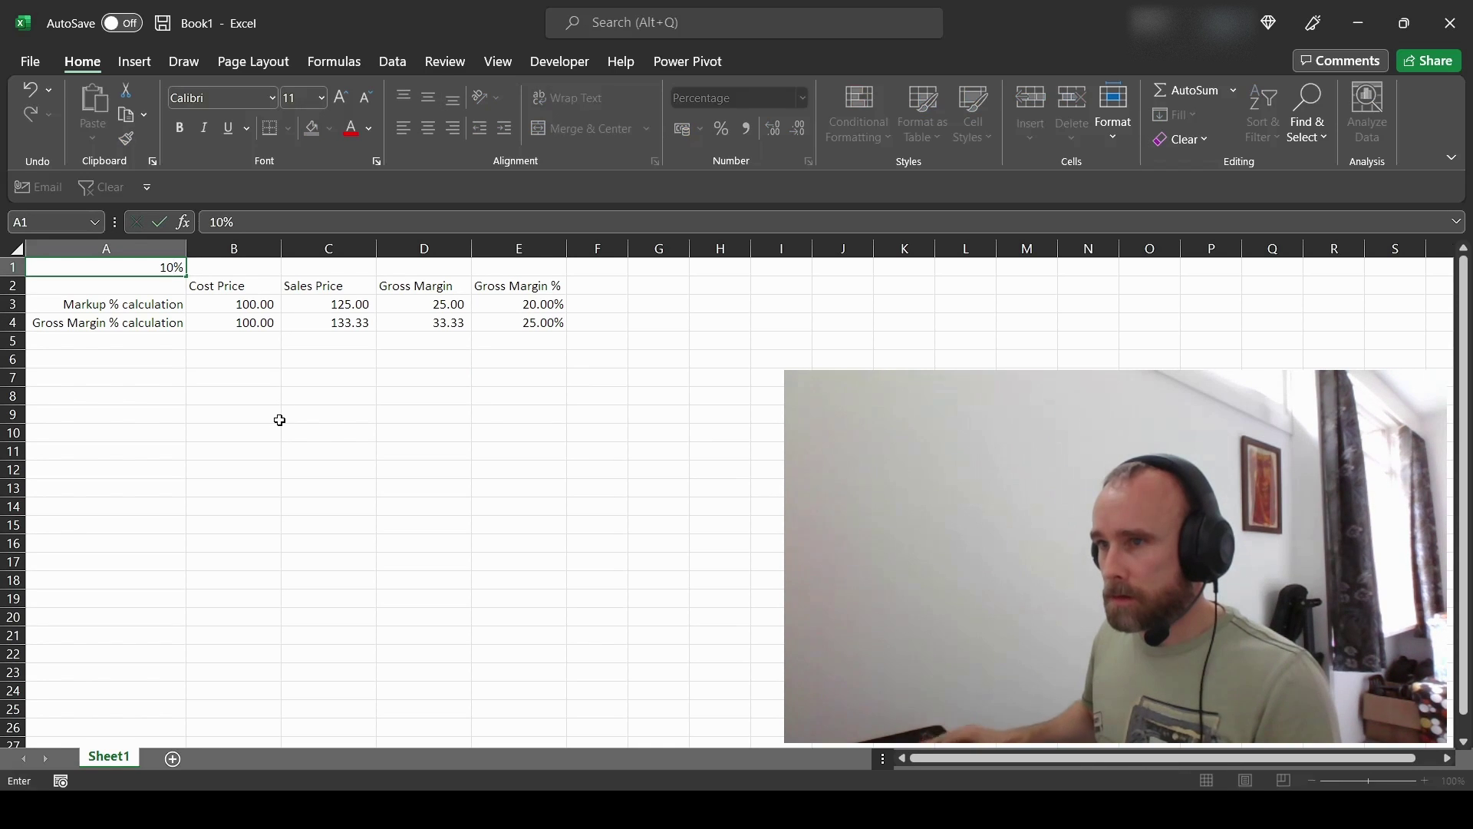
pyautogui.press('Return')
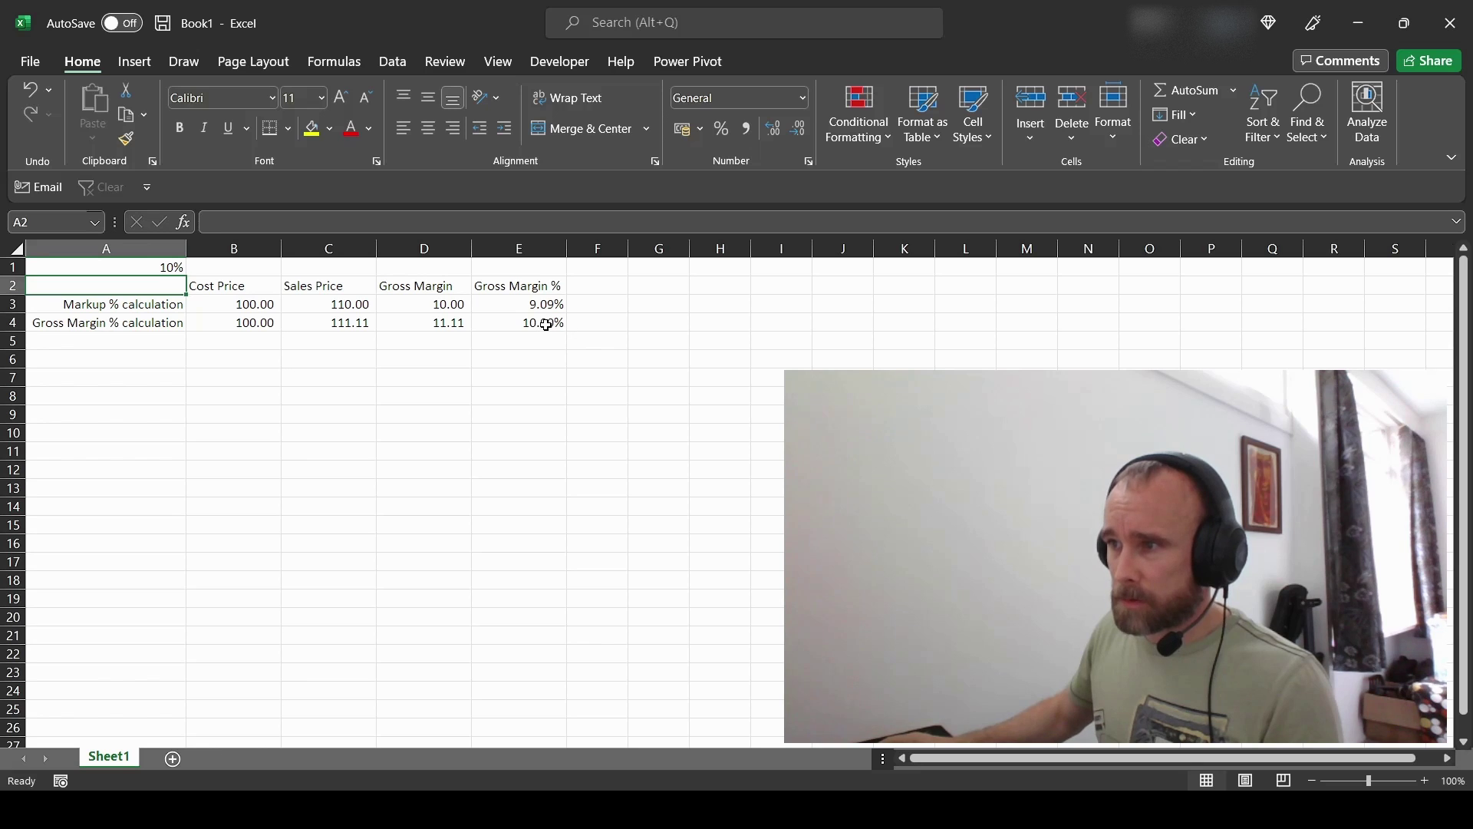
pyautogui.click(166, 269)
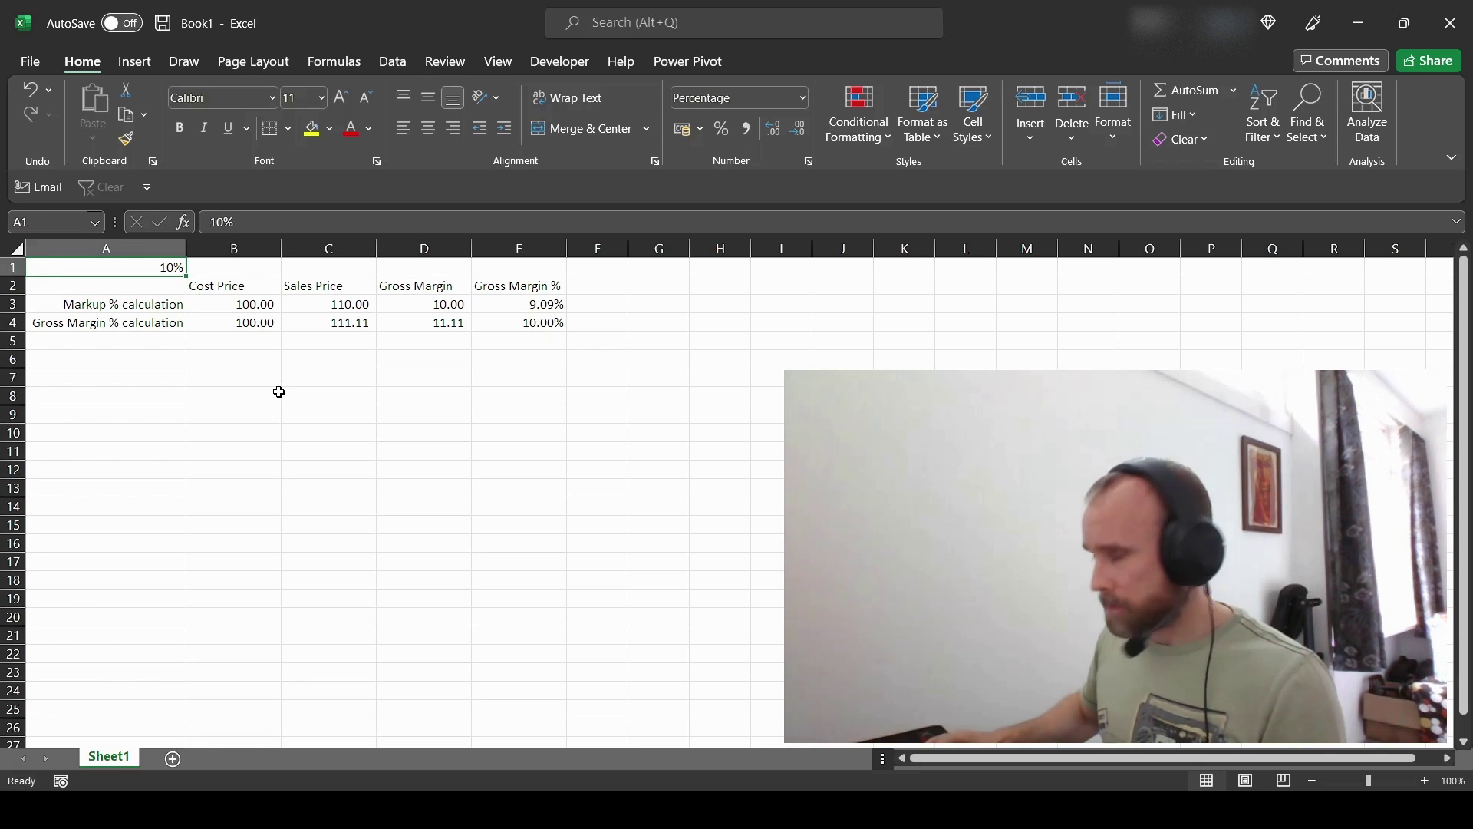
pyautogui.write('40')
pyautogui.press('Return')
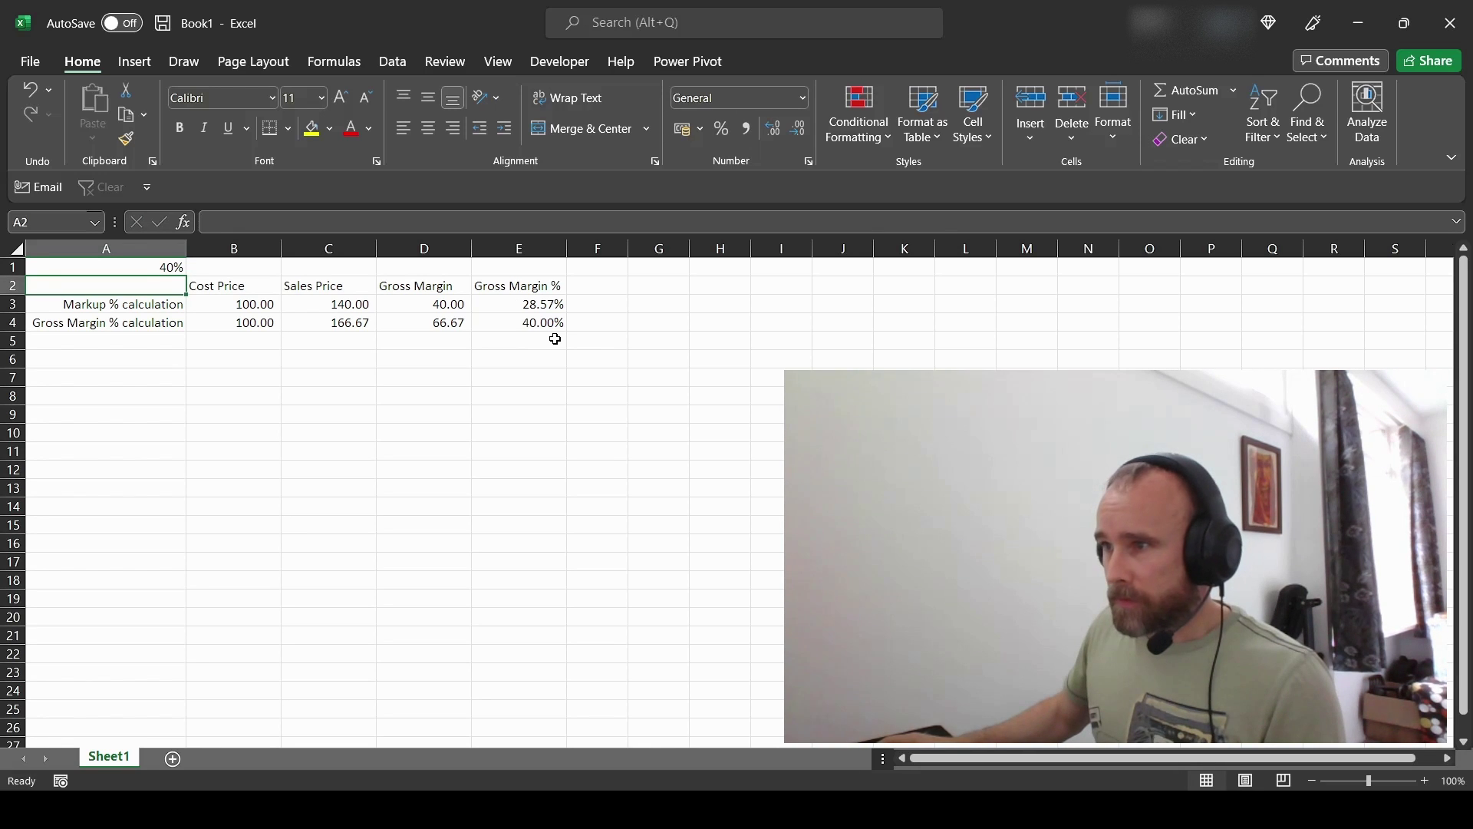
# Step: Test a percentage of 50% in A1, then restore the cell to 25%
pyautogui.click(164, 267)
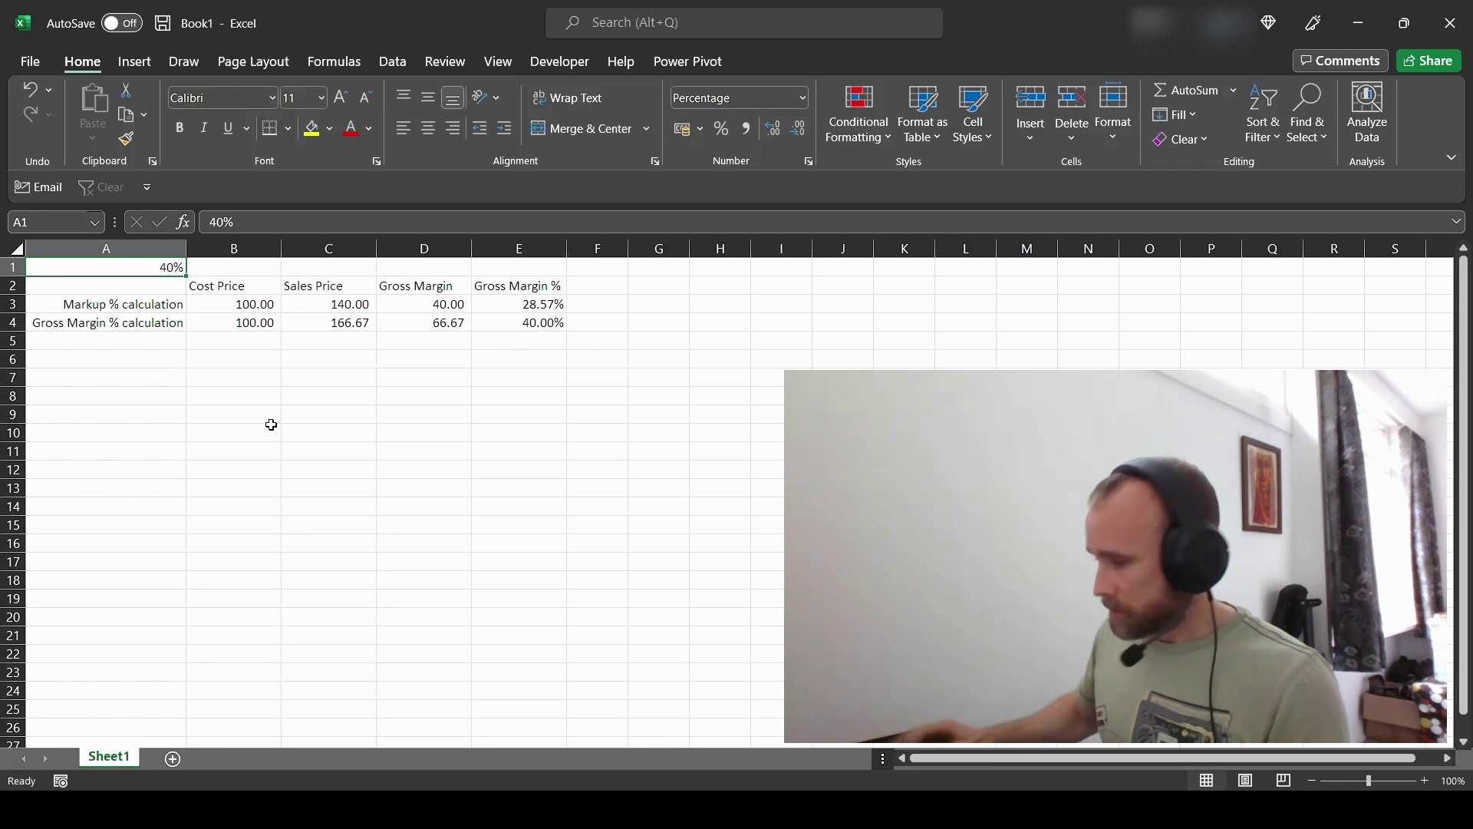
pyautogui.write('50%')
pyautogui.press('Return')
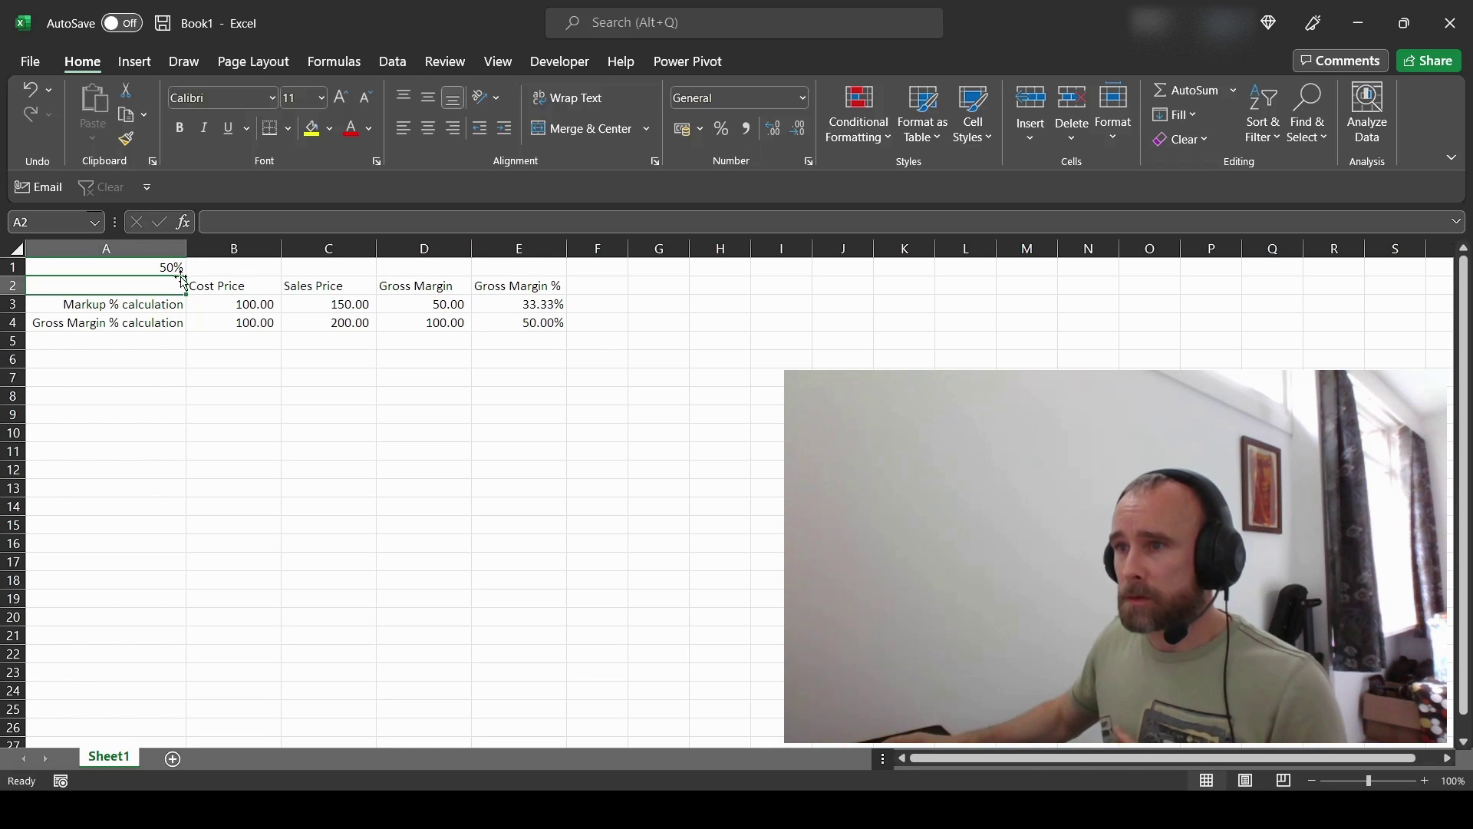
pyautogui.click(168, 265)
pyautogui.write('25')
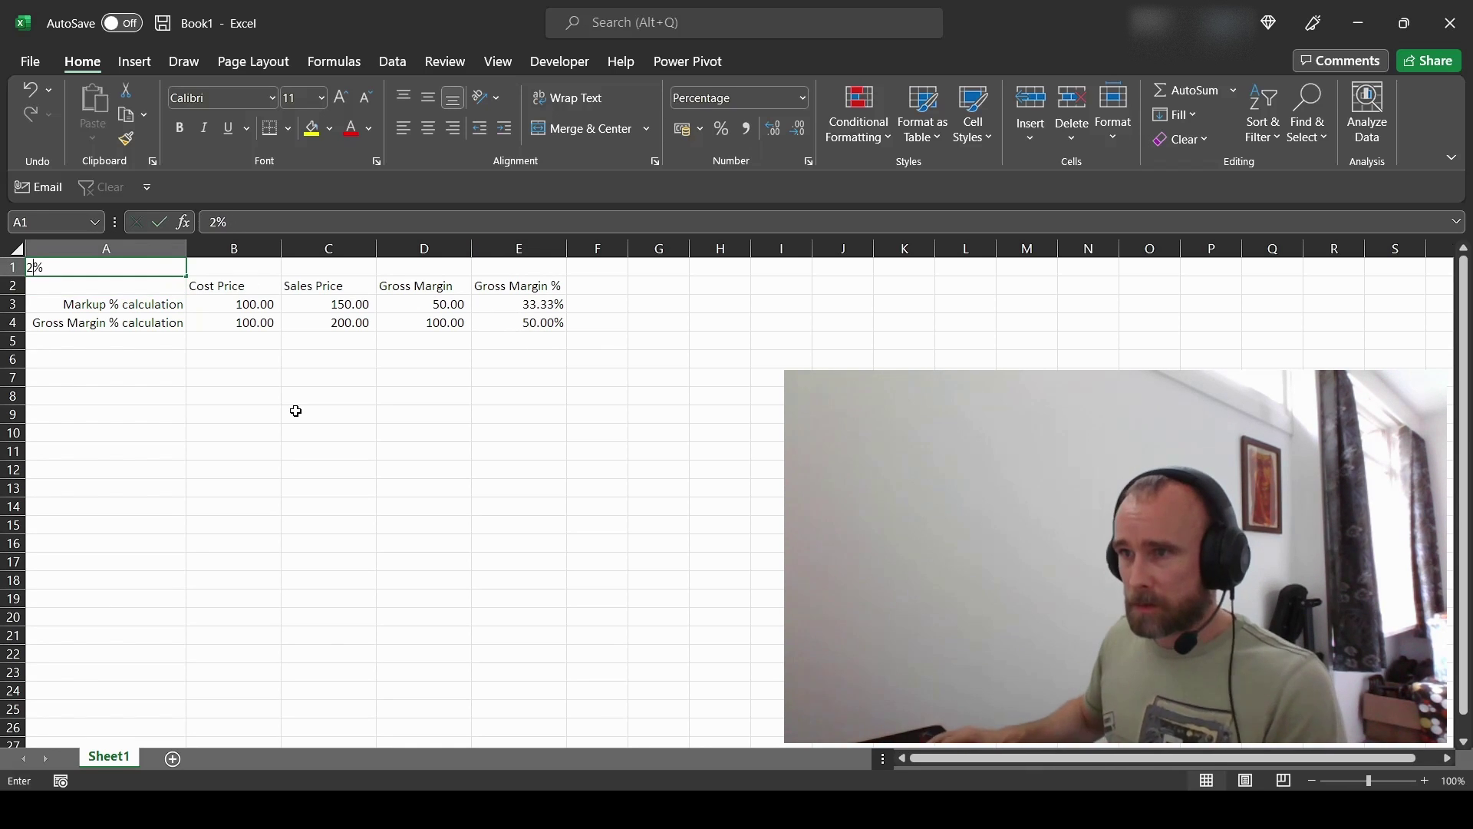
pyautogui.press('Return')
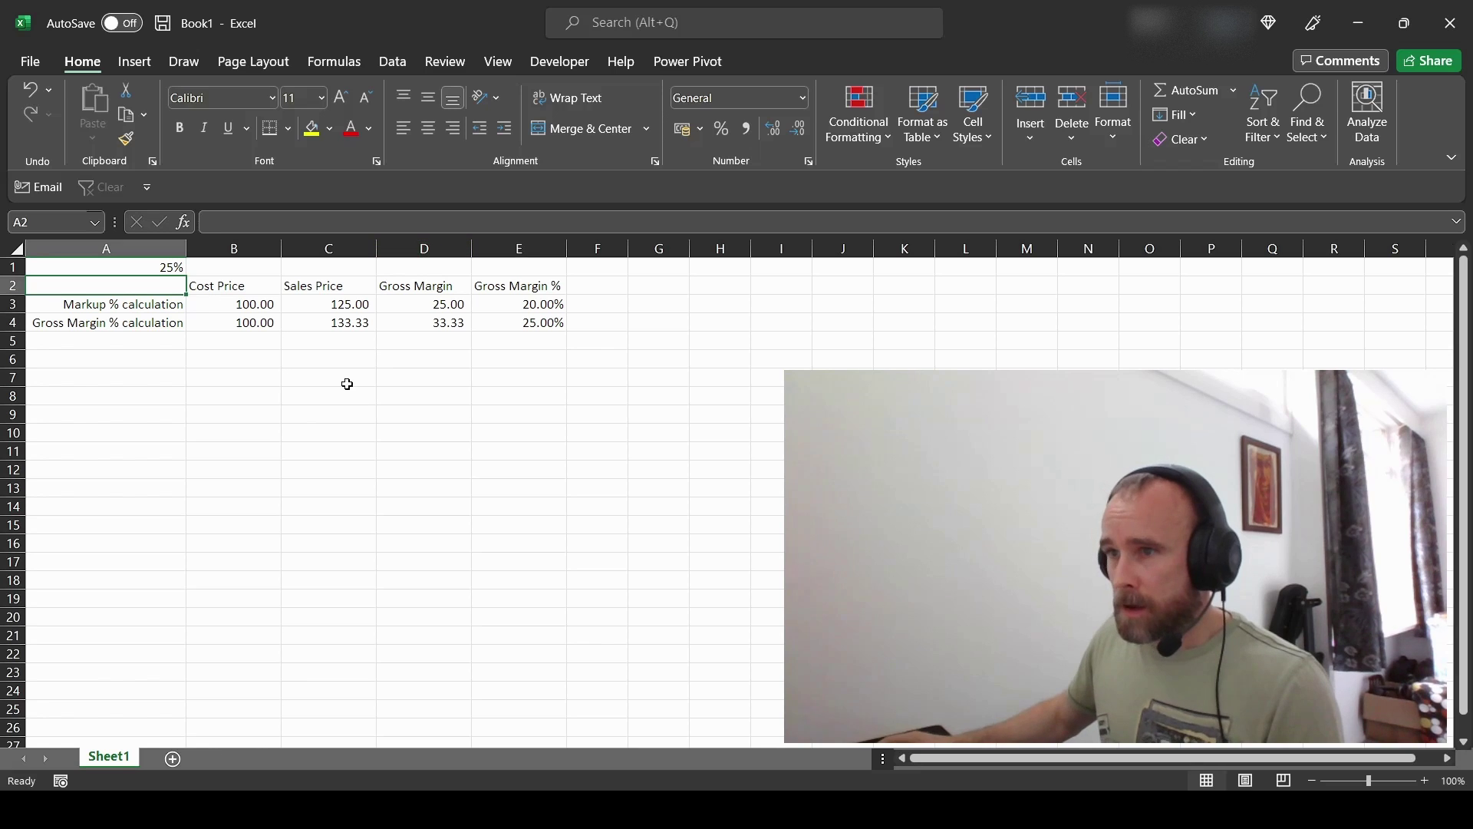
# Step: Show the formulas instead of the calculated values throughout the worksheet
pyautogui.click(293, 358)
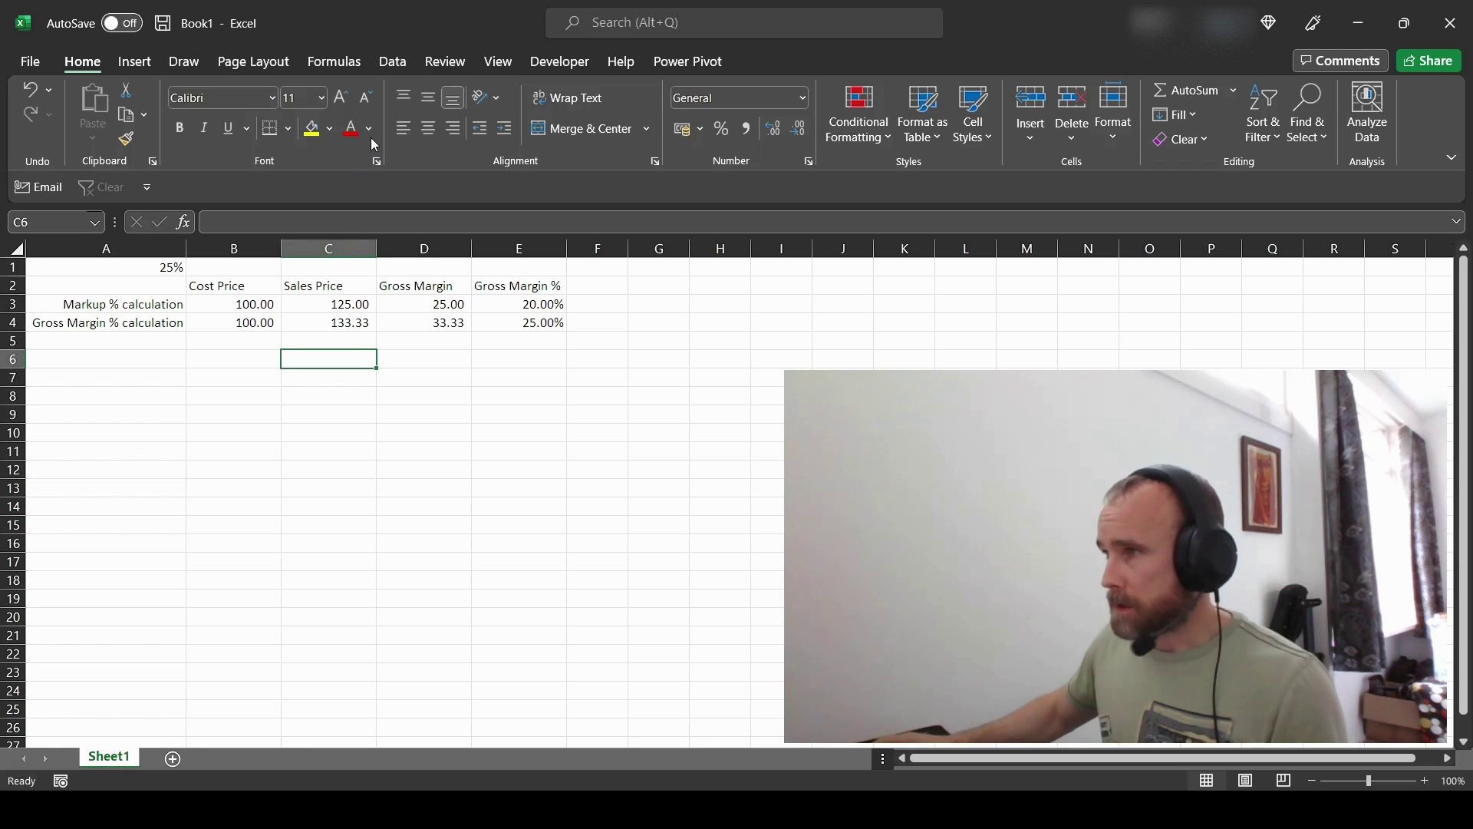
pyautogui.click(331, 63)
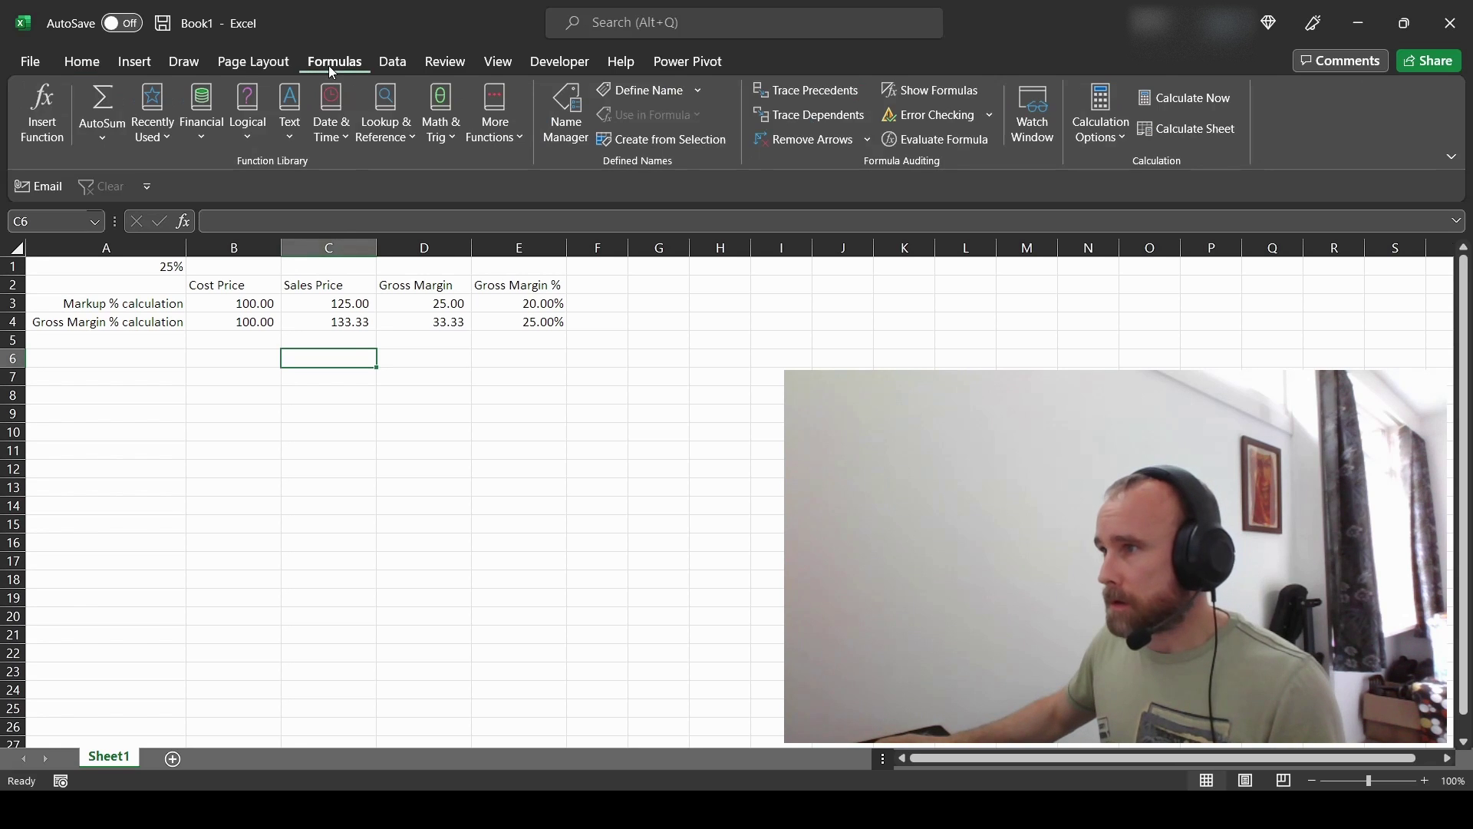
pyautogui.click(918, 92)
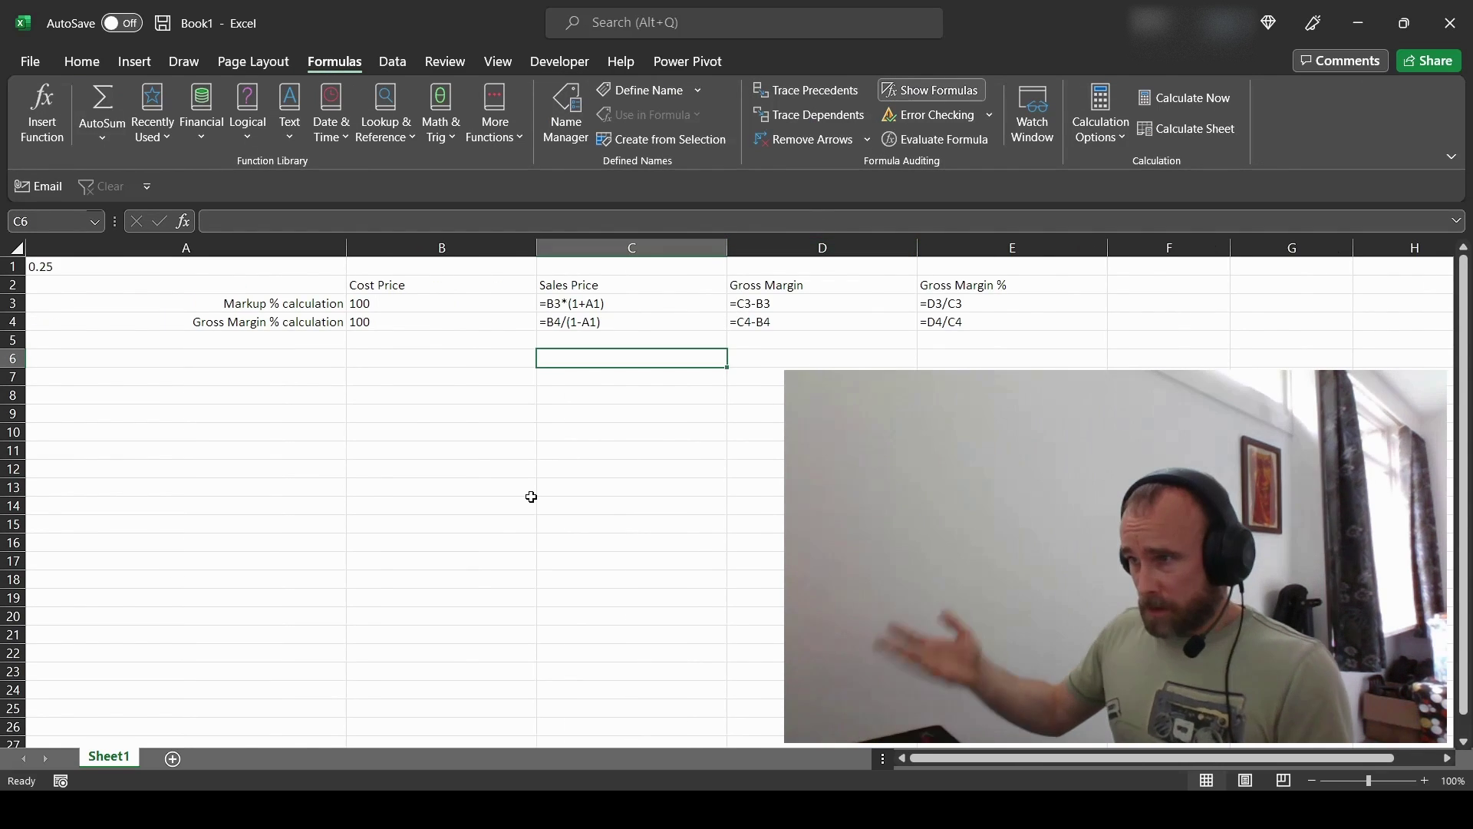